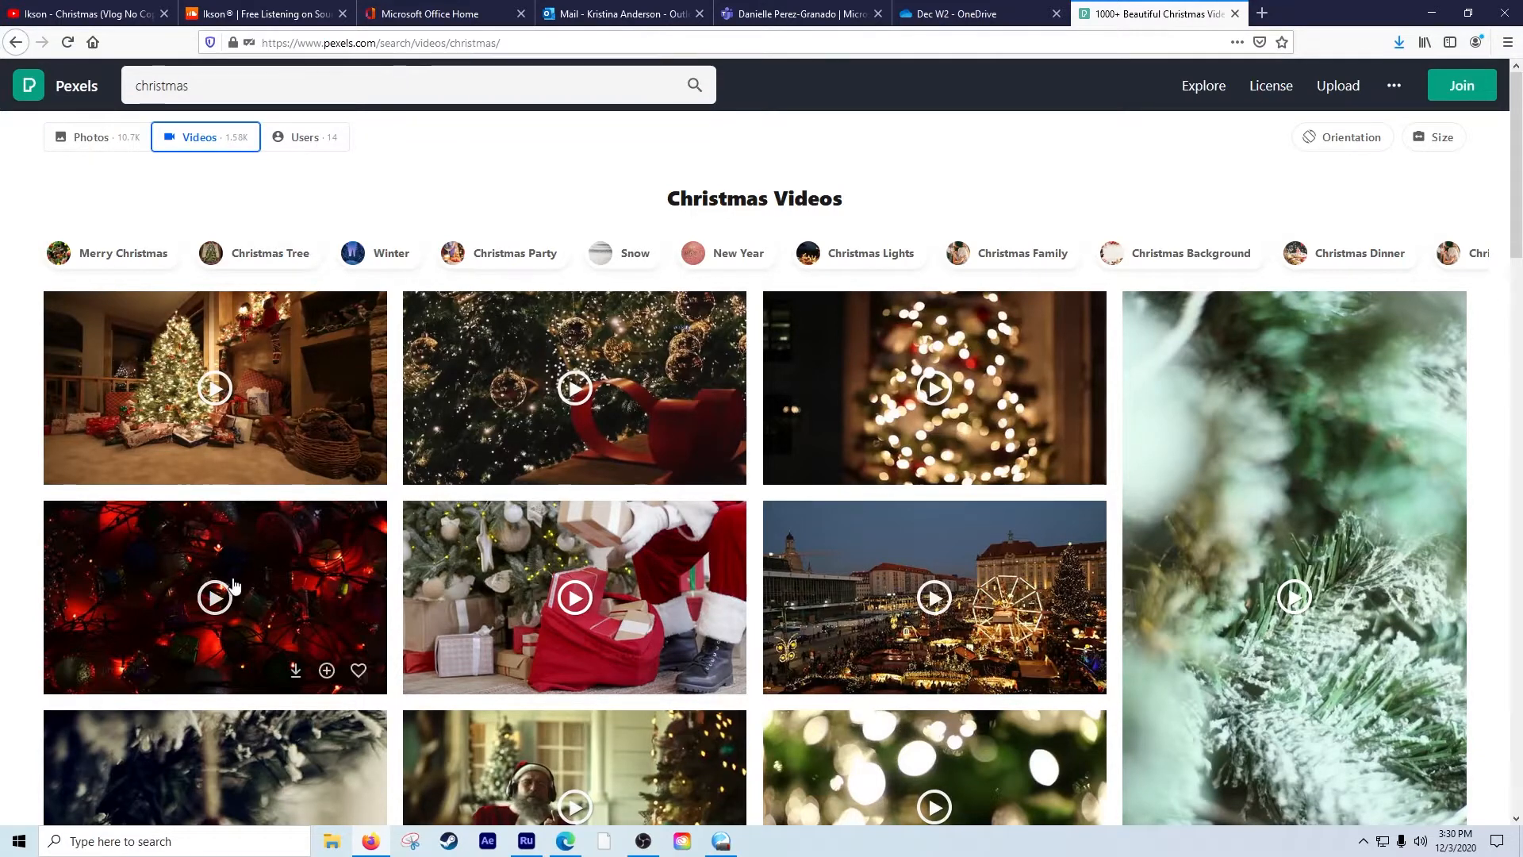
Browse the Pexels Christmas video search results for suitable stock clips.
scroll(234, 586, down, 2)
scroll(197, 215, up, 2)
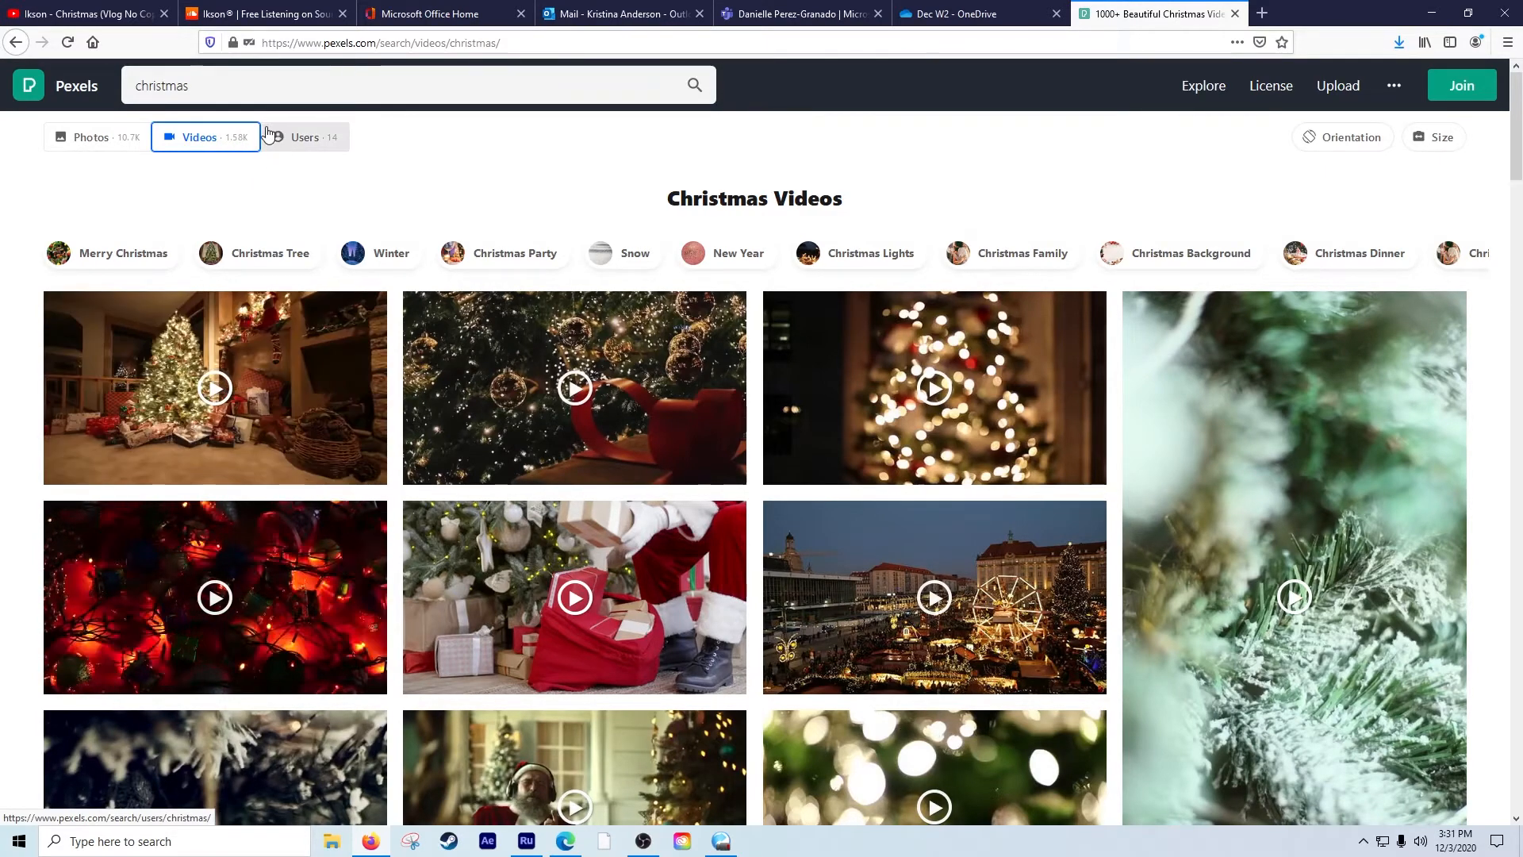
scroll(301, 523, down, 3)
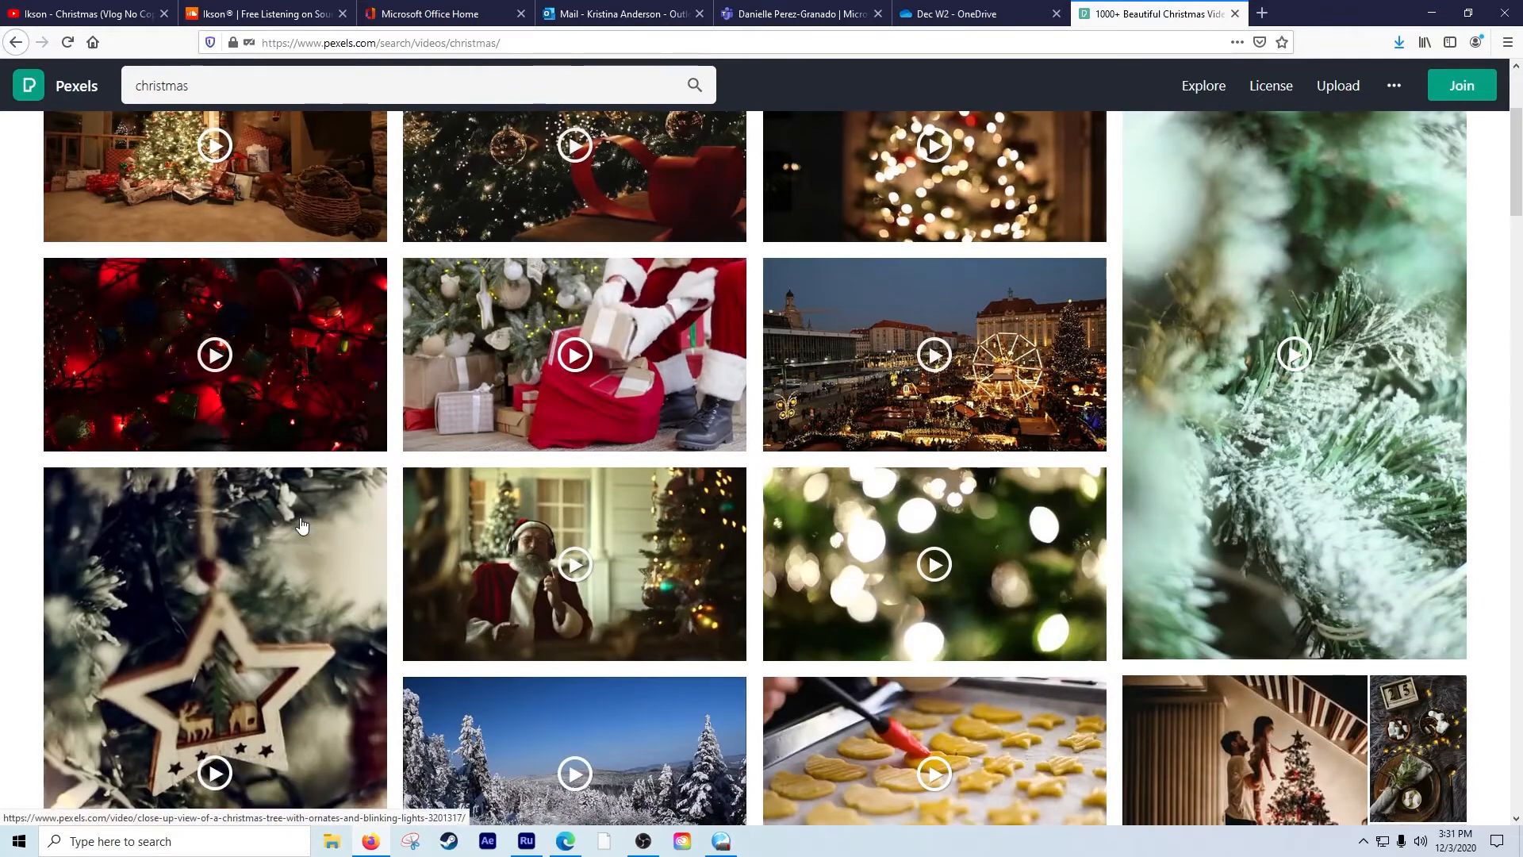
scroll(302, 524, down, 10)
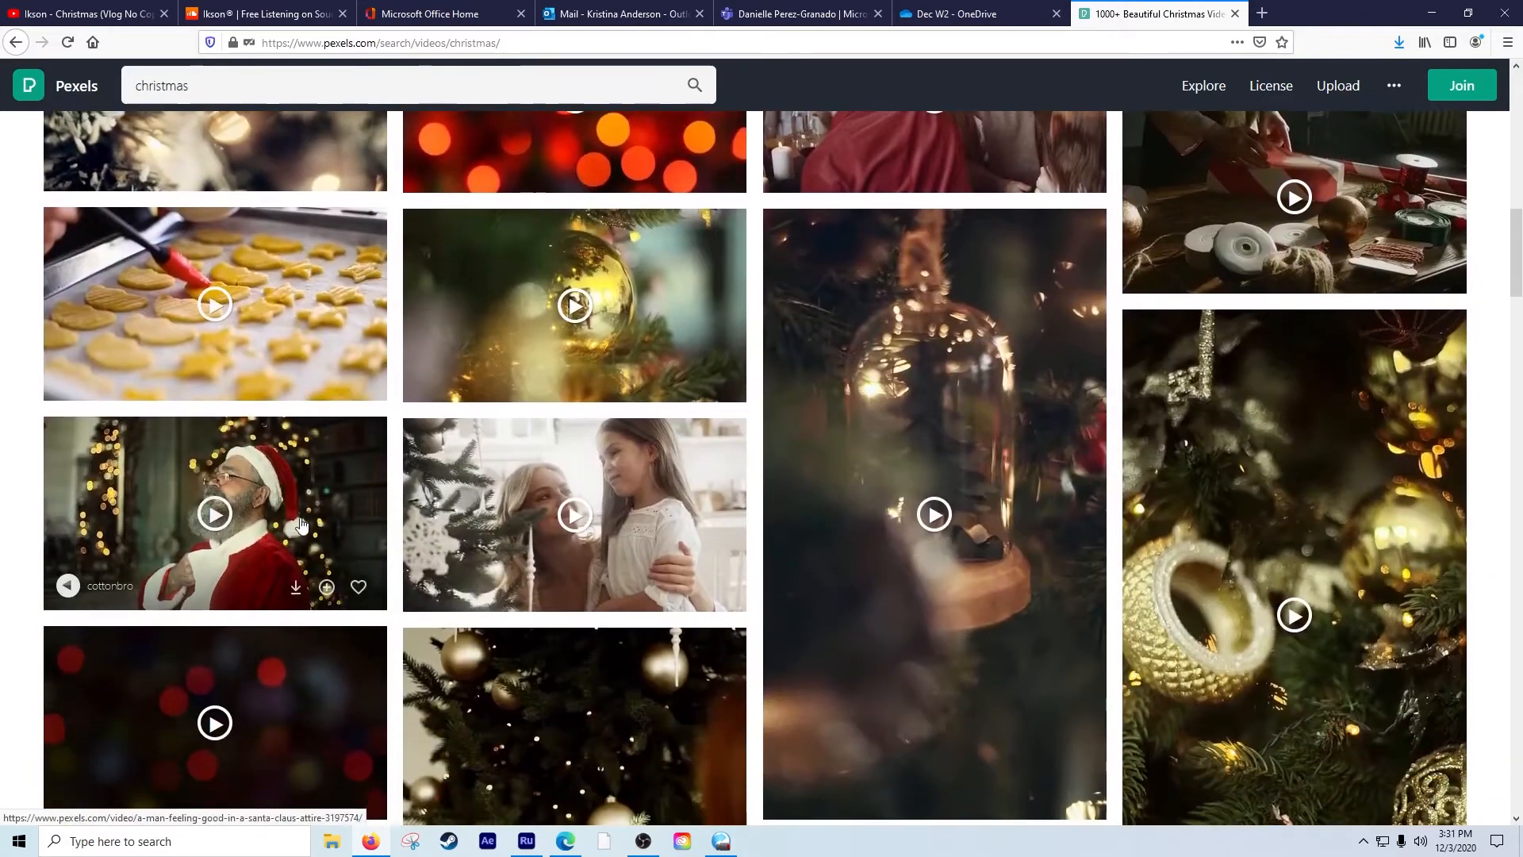
scroll(302, 523, down, 4)
scroll(294, 527, down, 2)
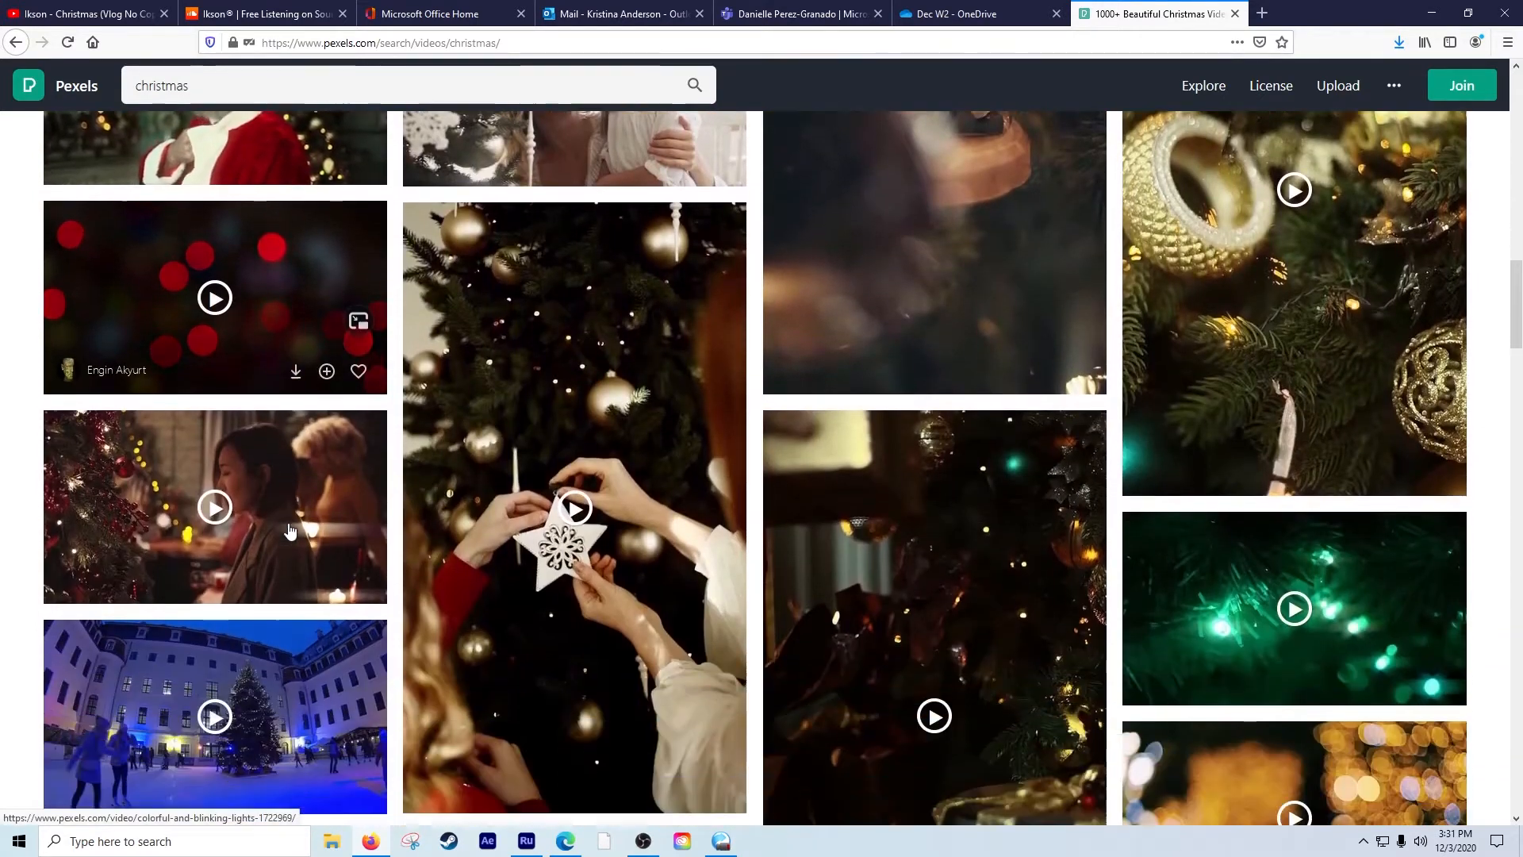
scroll(291, 530, down, 5)
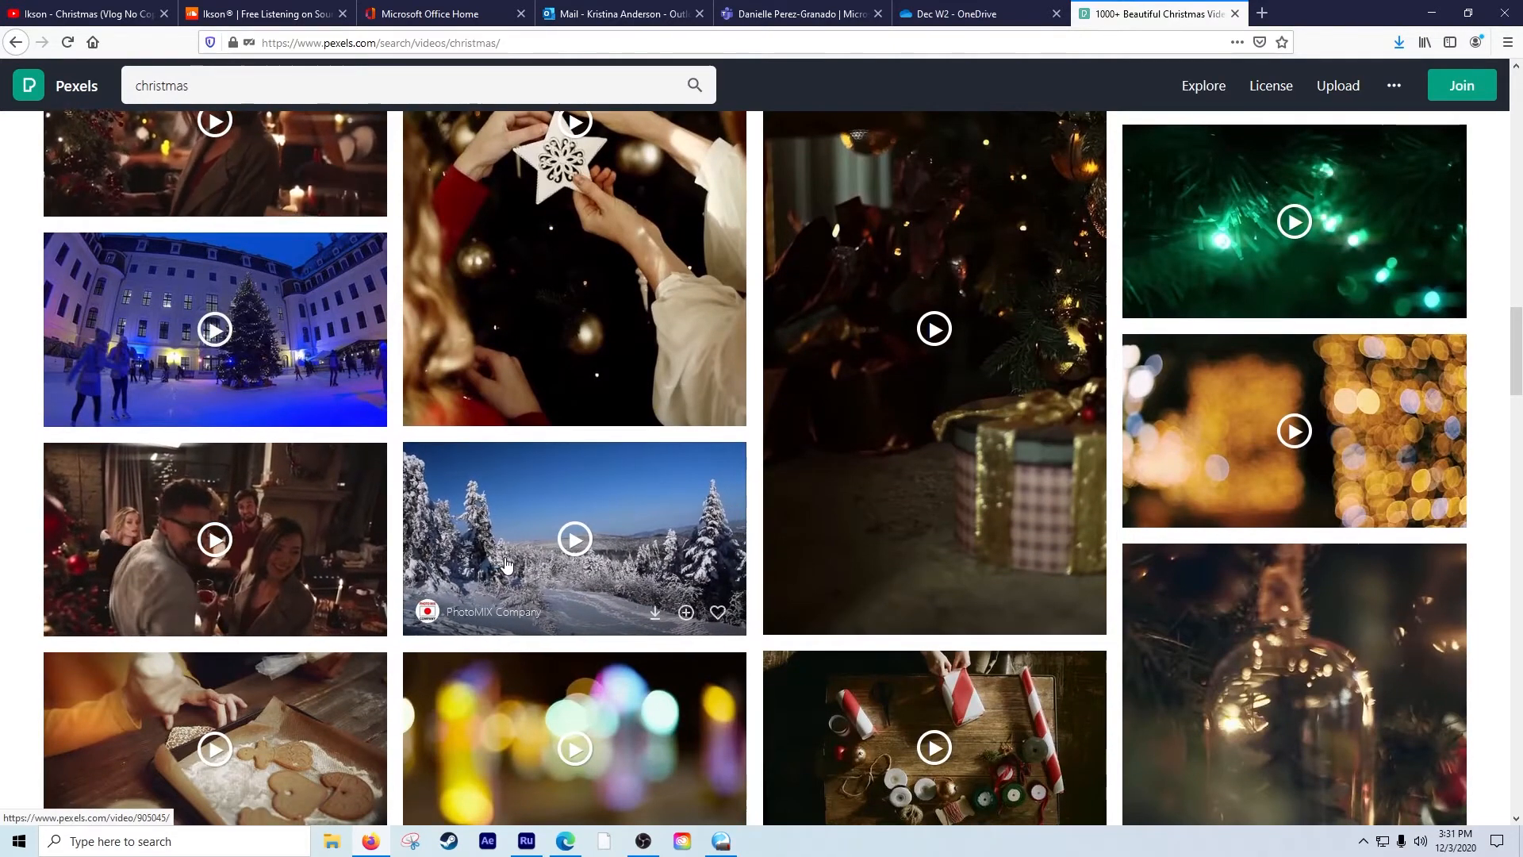
scroll(506, 563, down, 8)
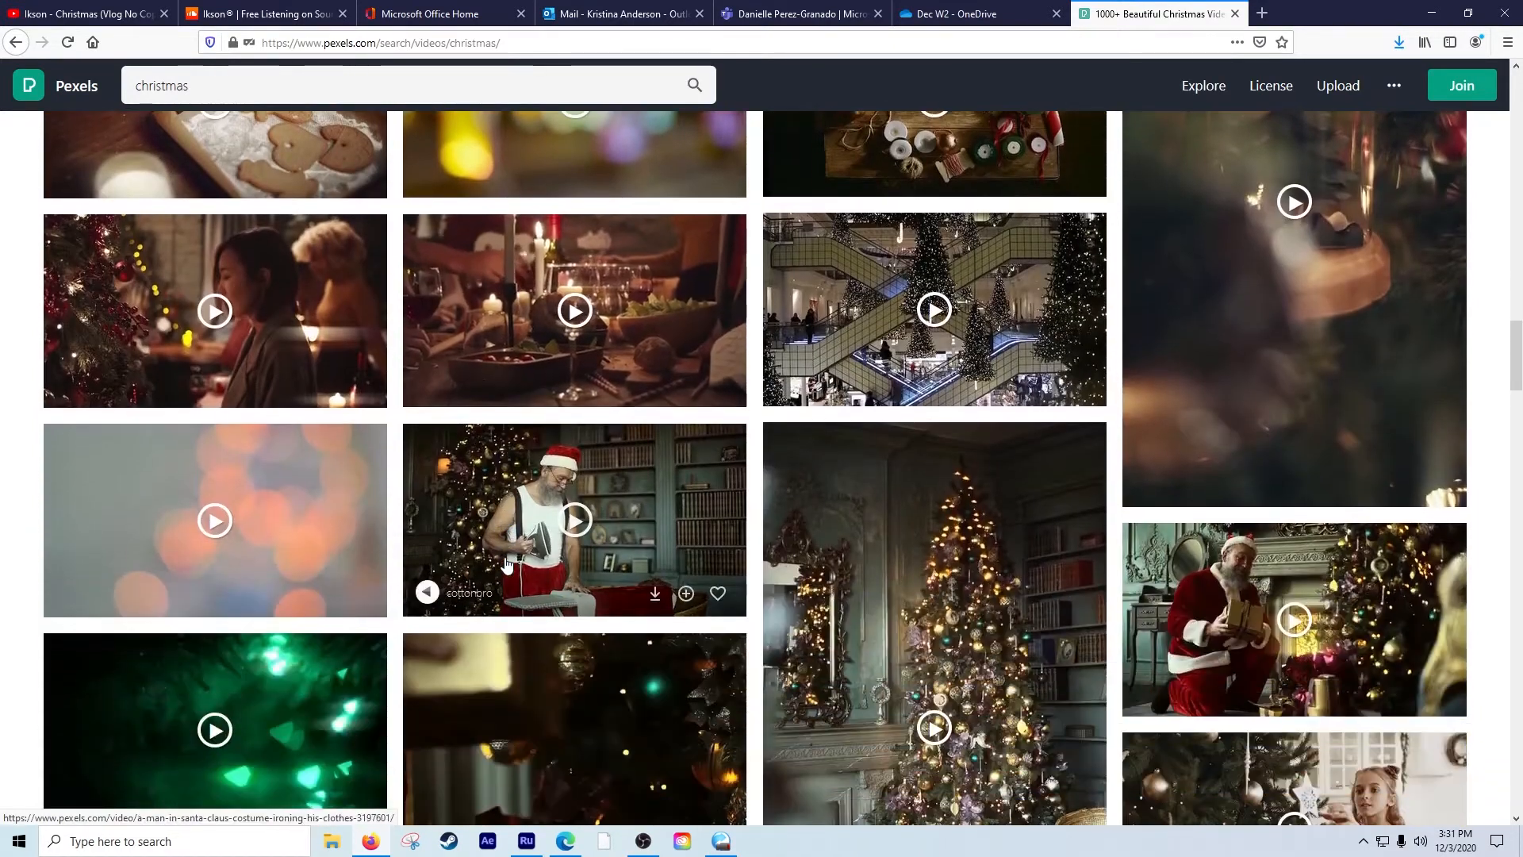
scroll(208, 565, up, 6)
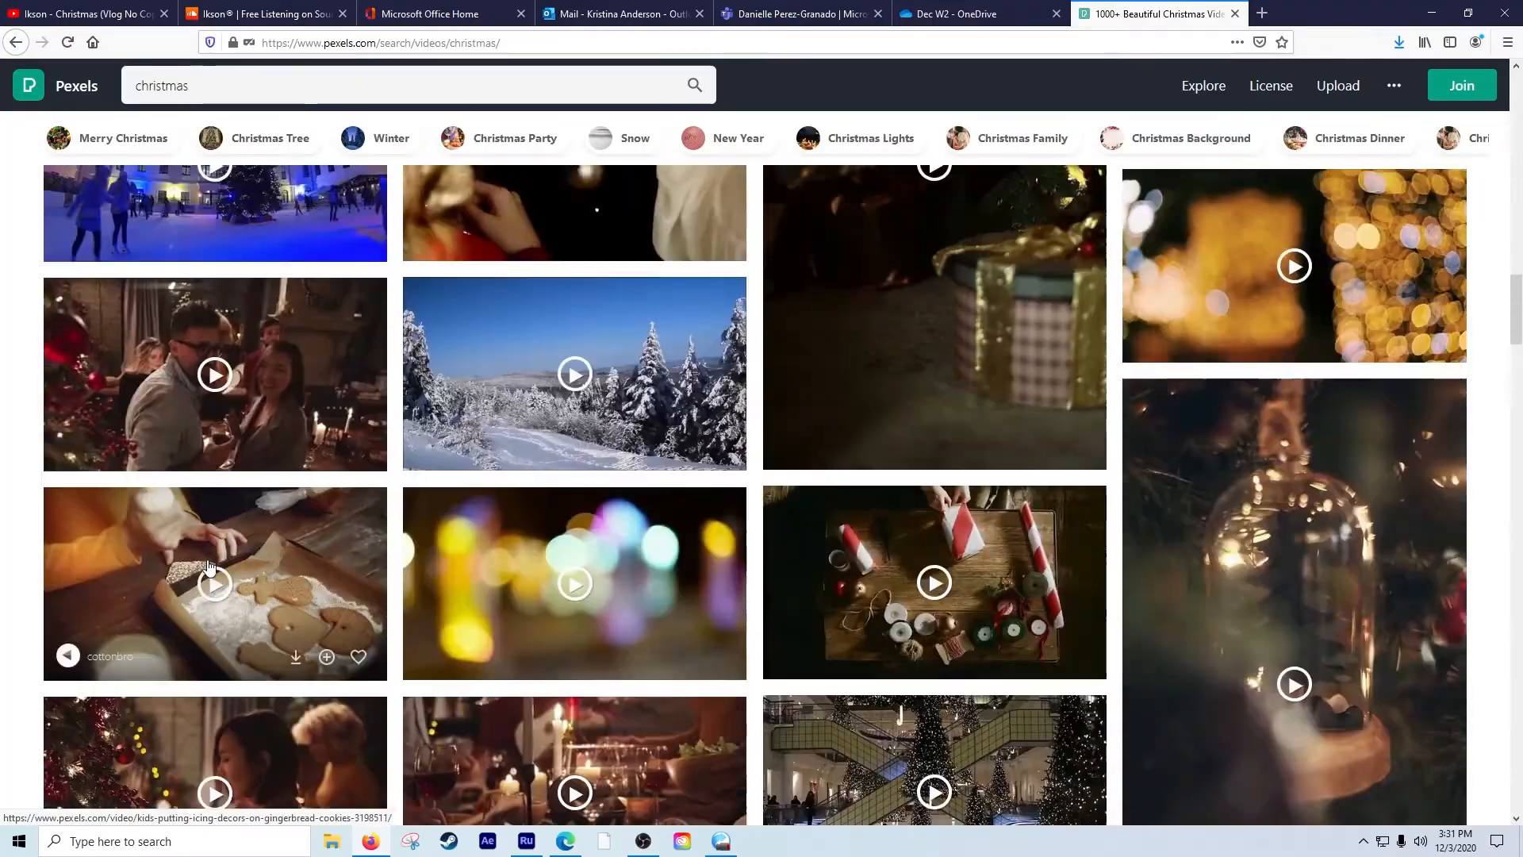
scroll(209, 568, up, 20)
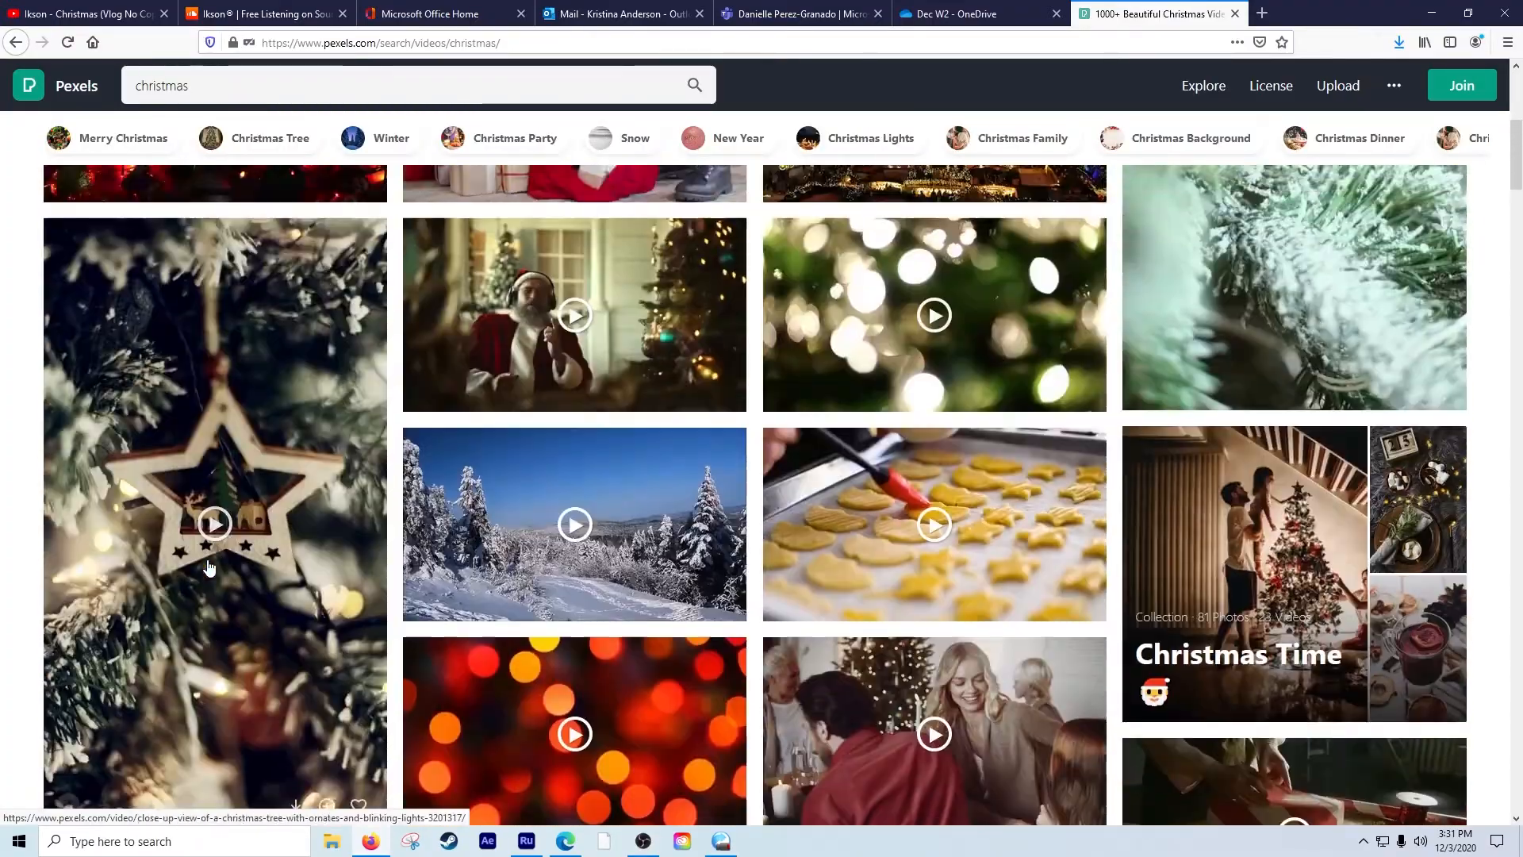
scroll(209, 568, up, 3)
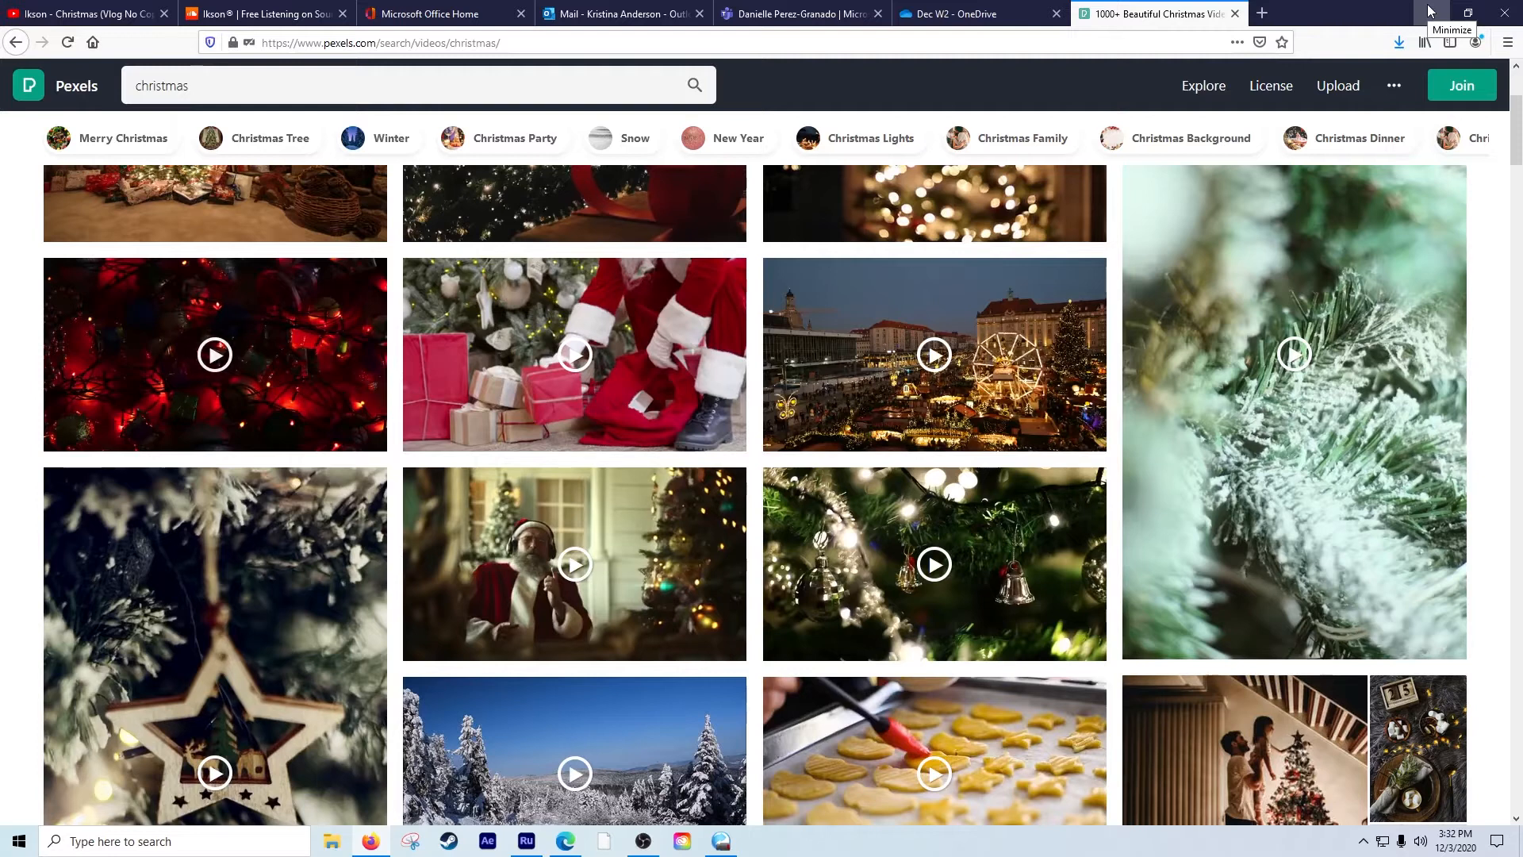
Switch to Adobe Premiere Rush and open the "ep 14 sample" project.
click(527, 842)
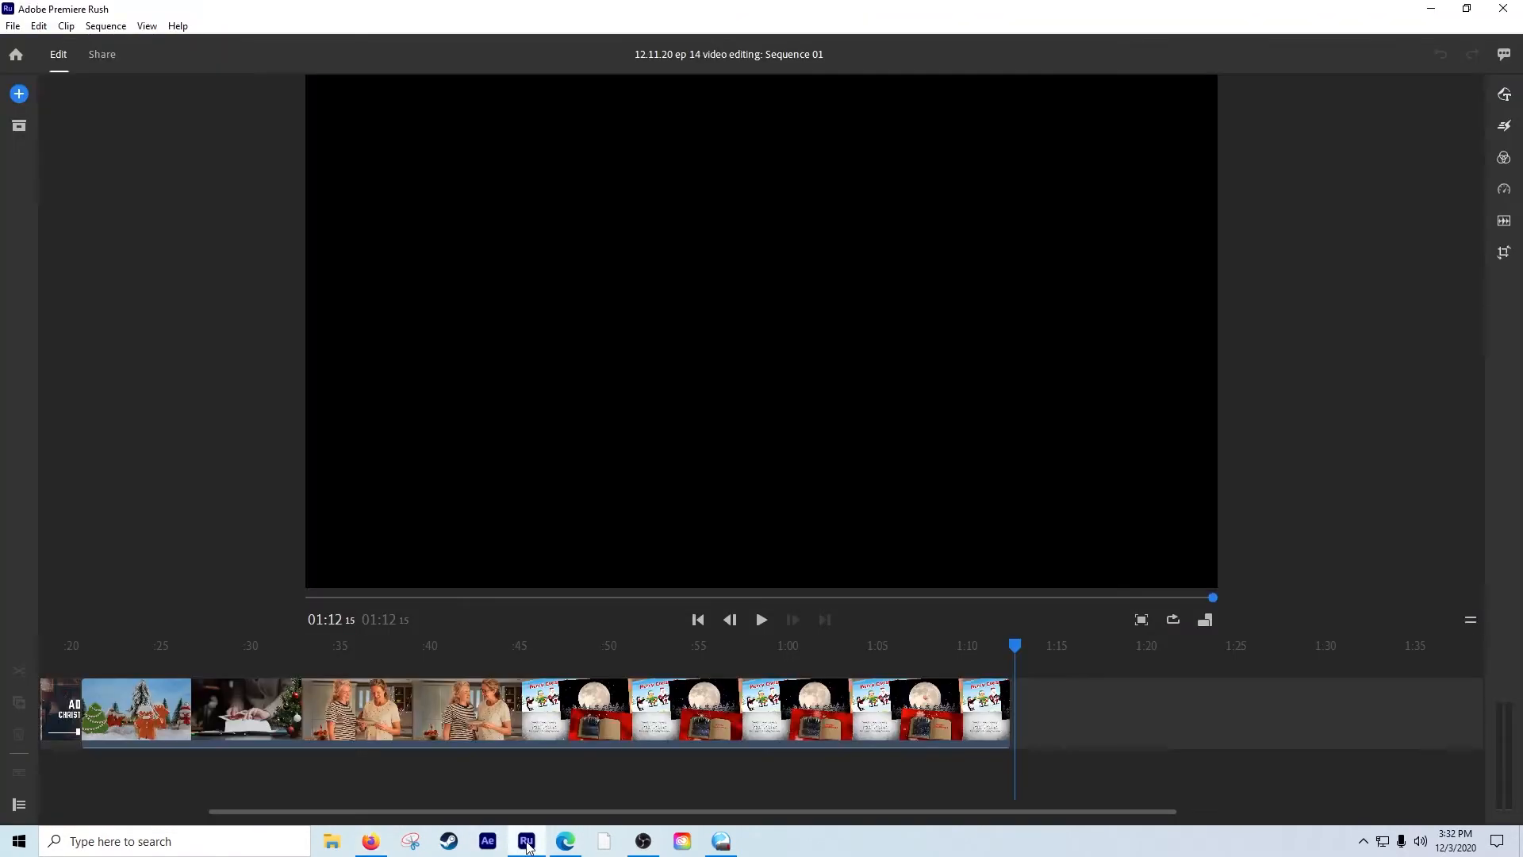
click(10, 57)
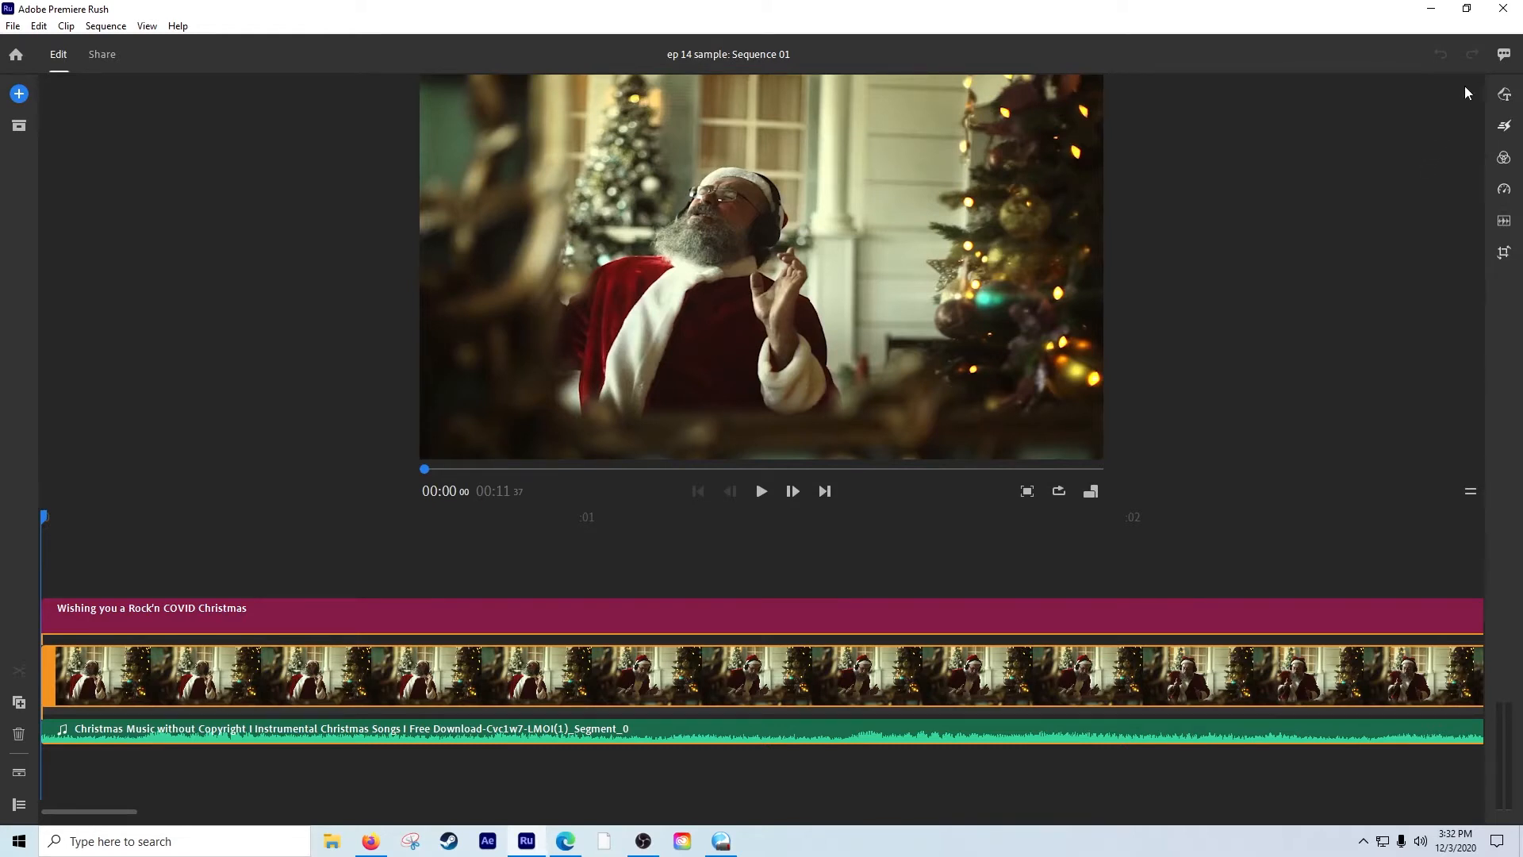
Display the graphics template library with its titles, transition graphics and overlays, and close it without adding anything.
click(1505, 95)
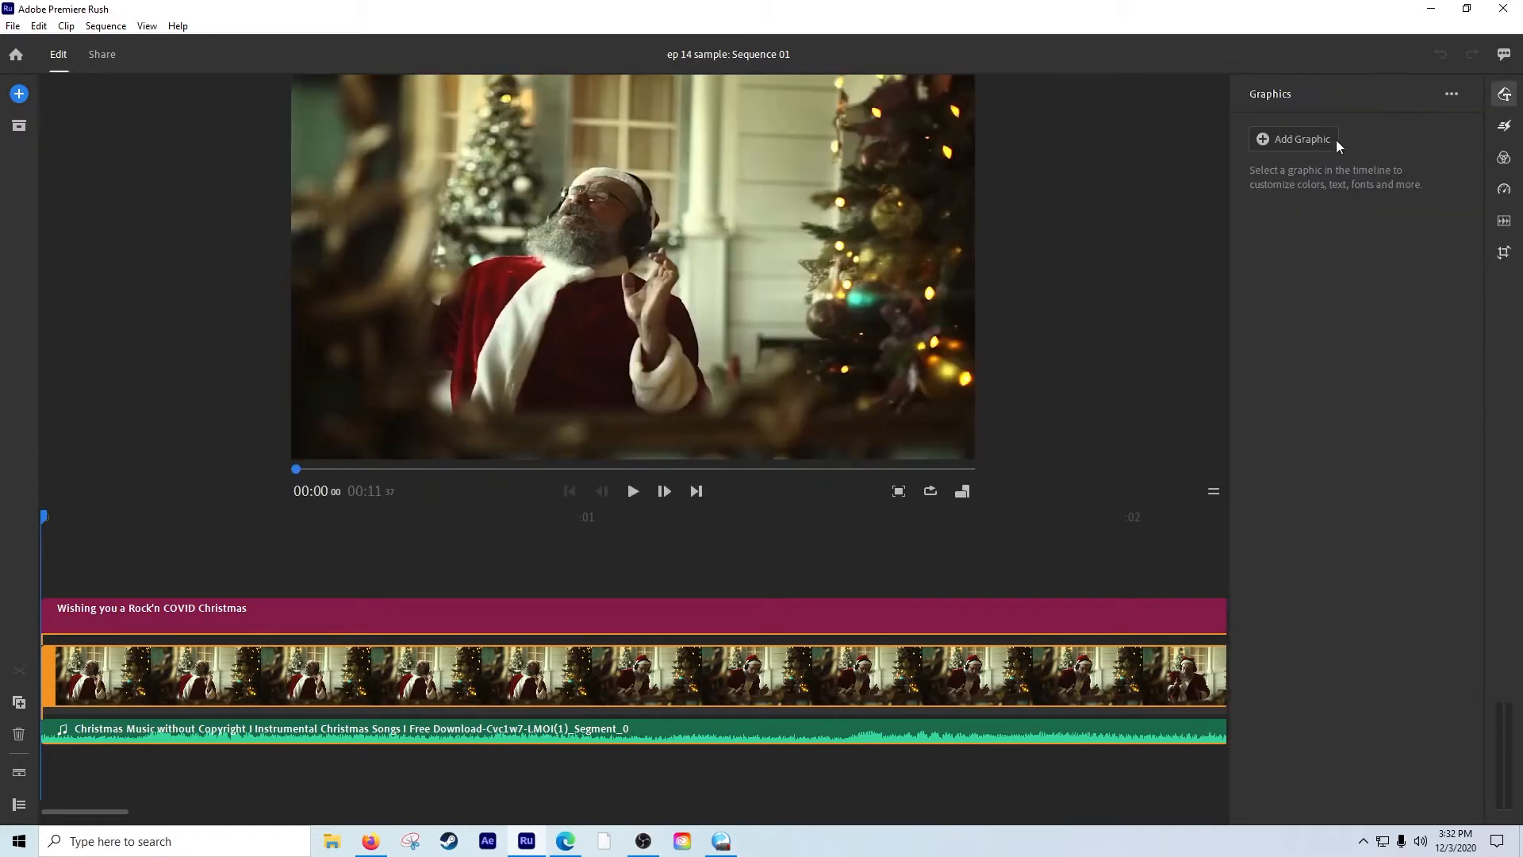
click(1317, 141)
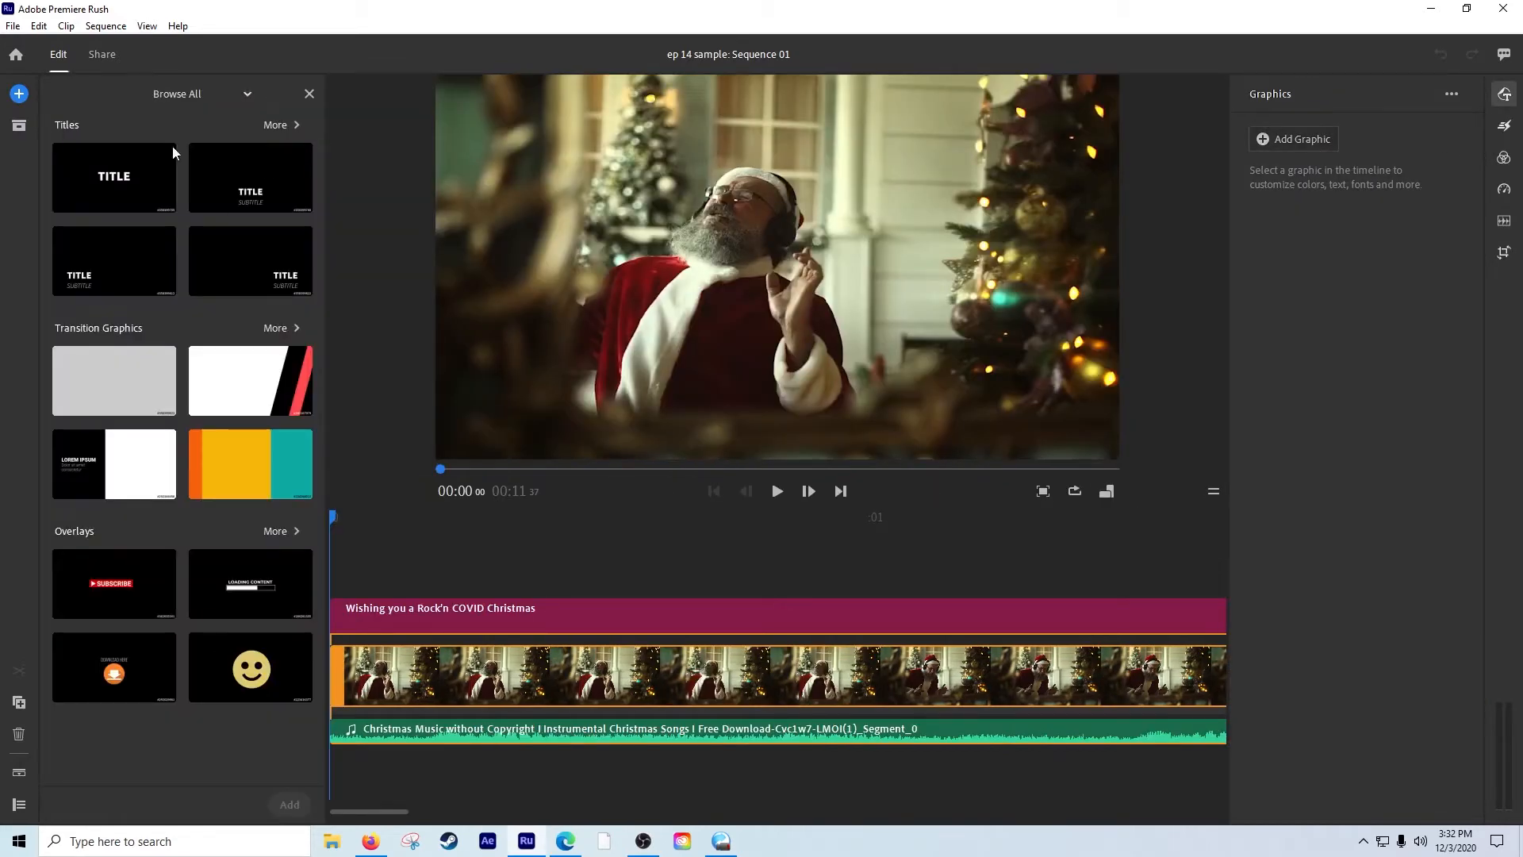
click(308, 95)
Preview the "Wishing you a Rock'n COVID Christmas" title with its text settings and the "May your gifts be pre-sanitized" title.
click(134, 622)
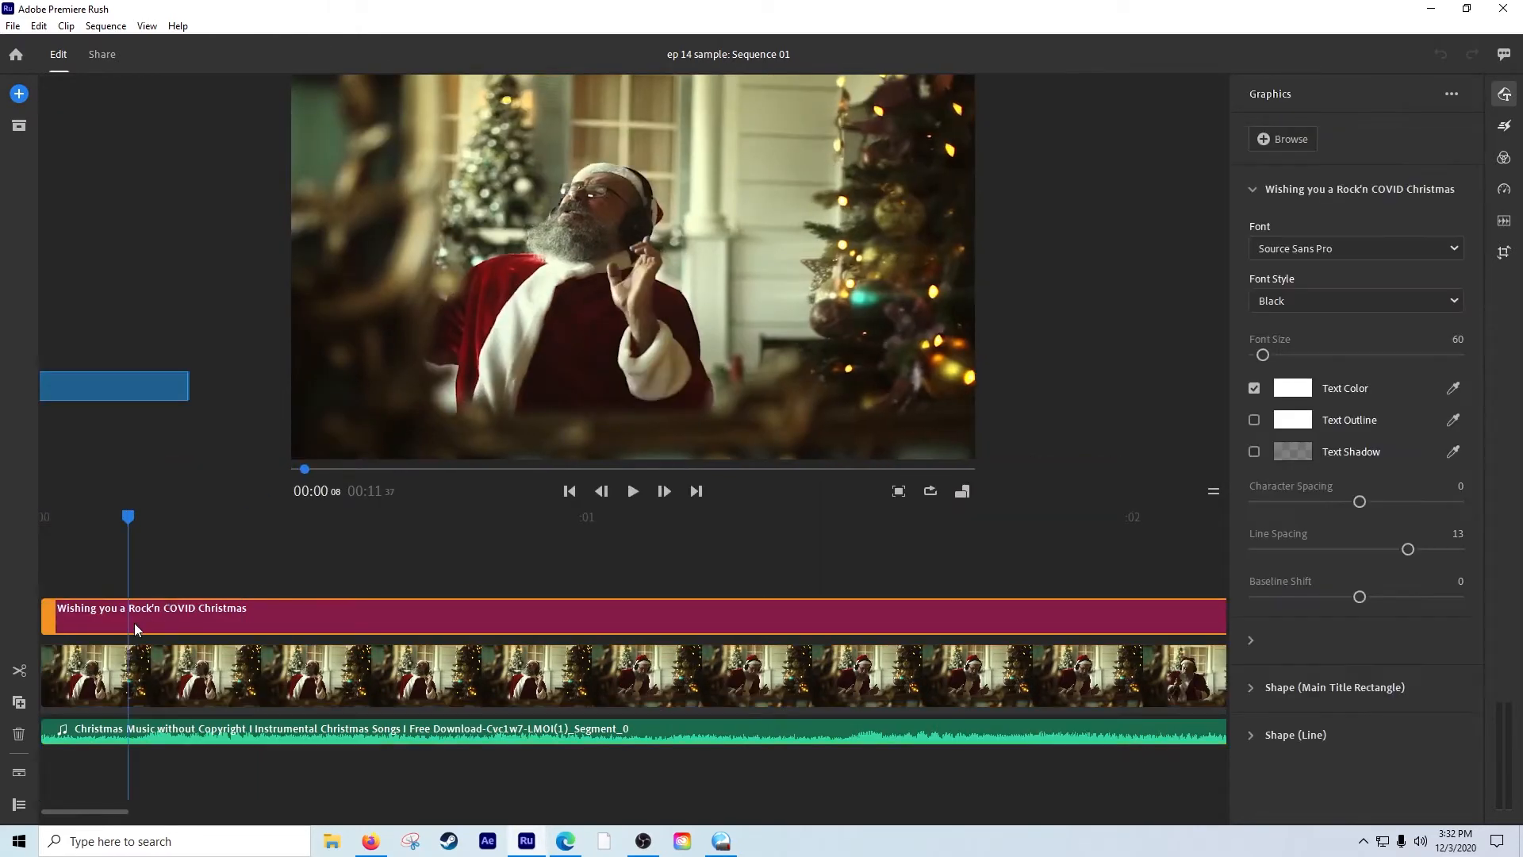
drag(127, 515, 402, 519)
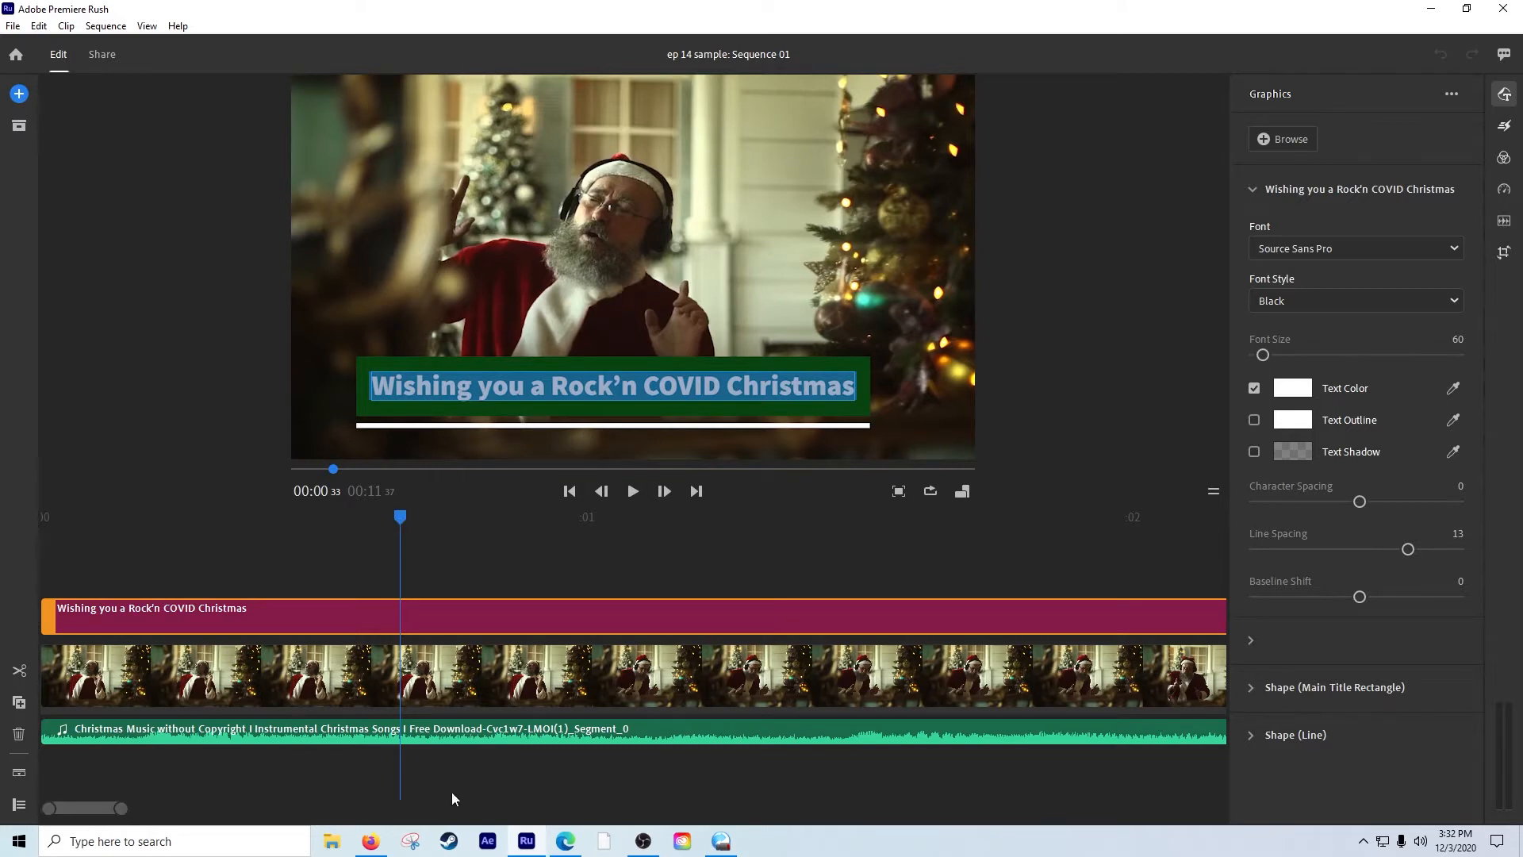
drag(79, 809, 147, 806)
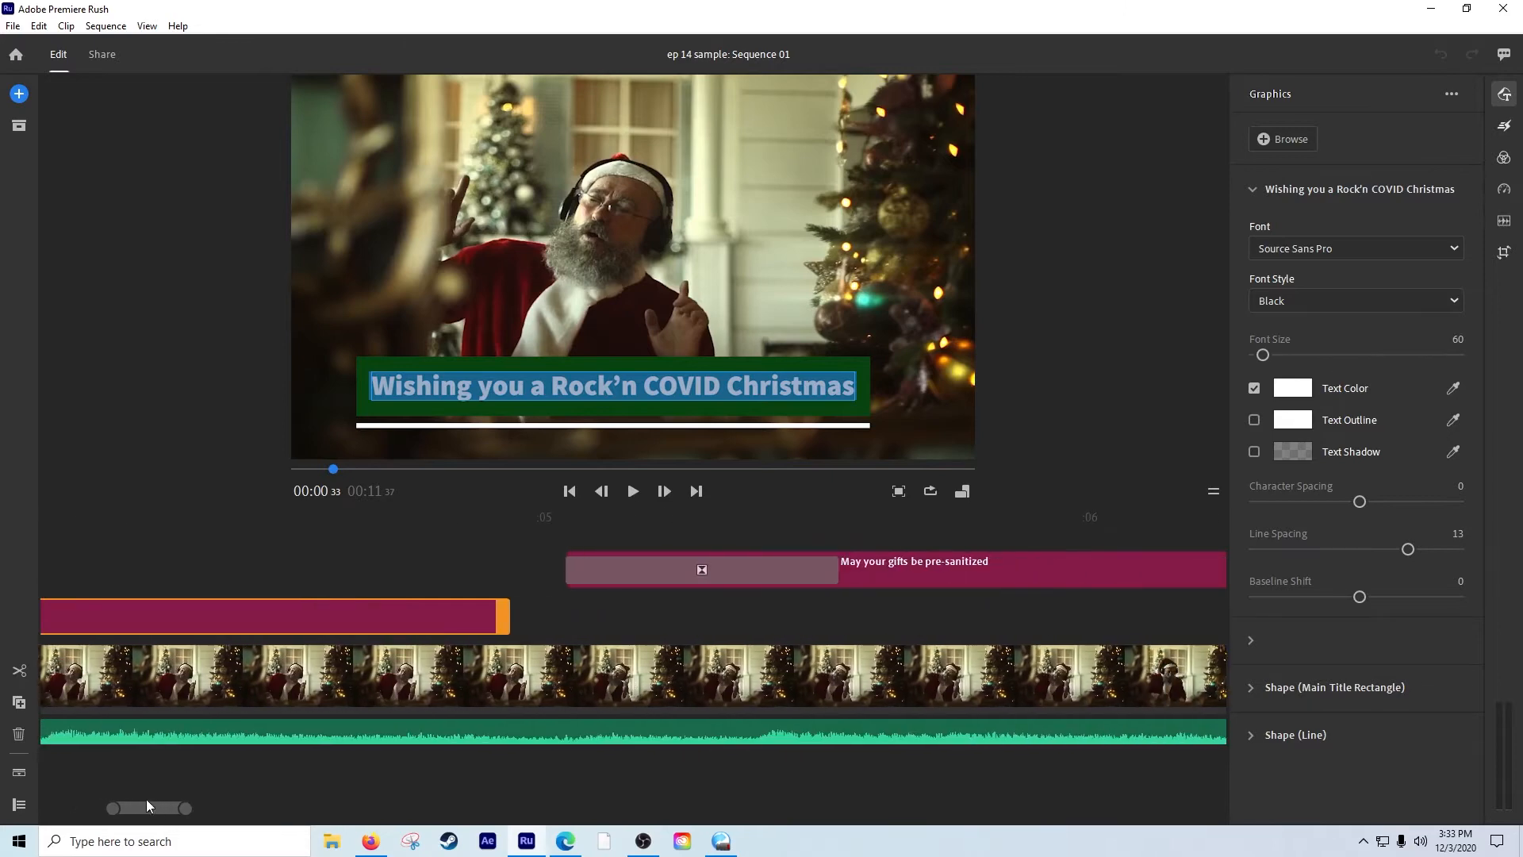
click(130, 555)
click(458, 547)
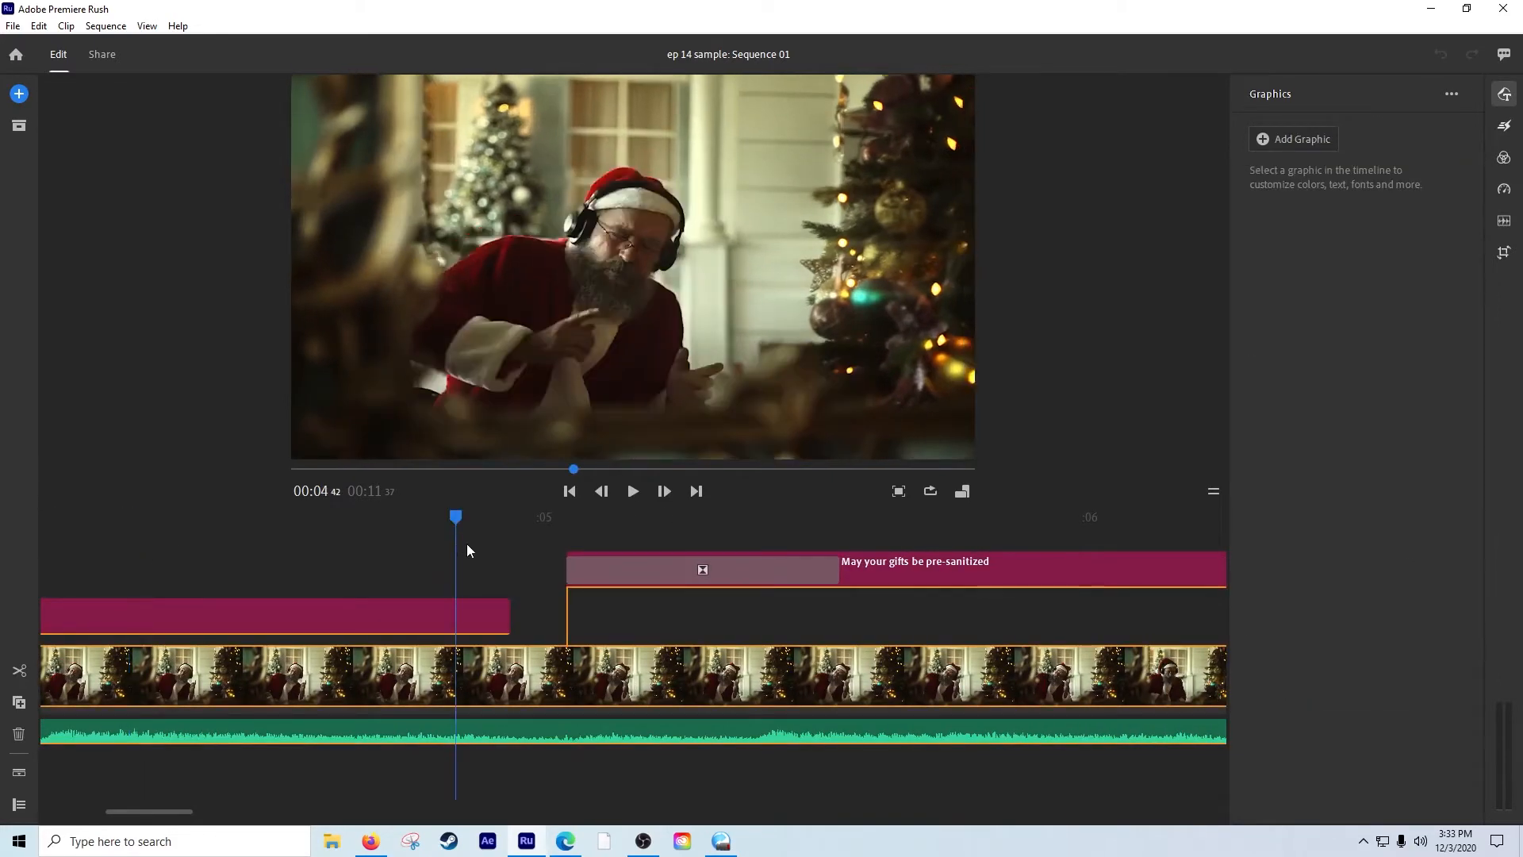
drag(444, 517, 881, 502)
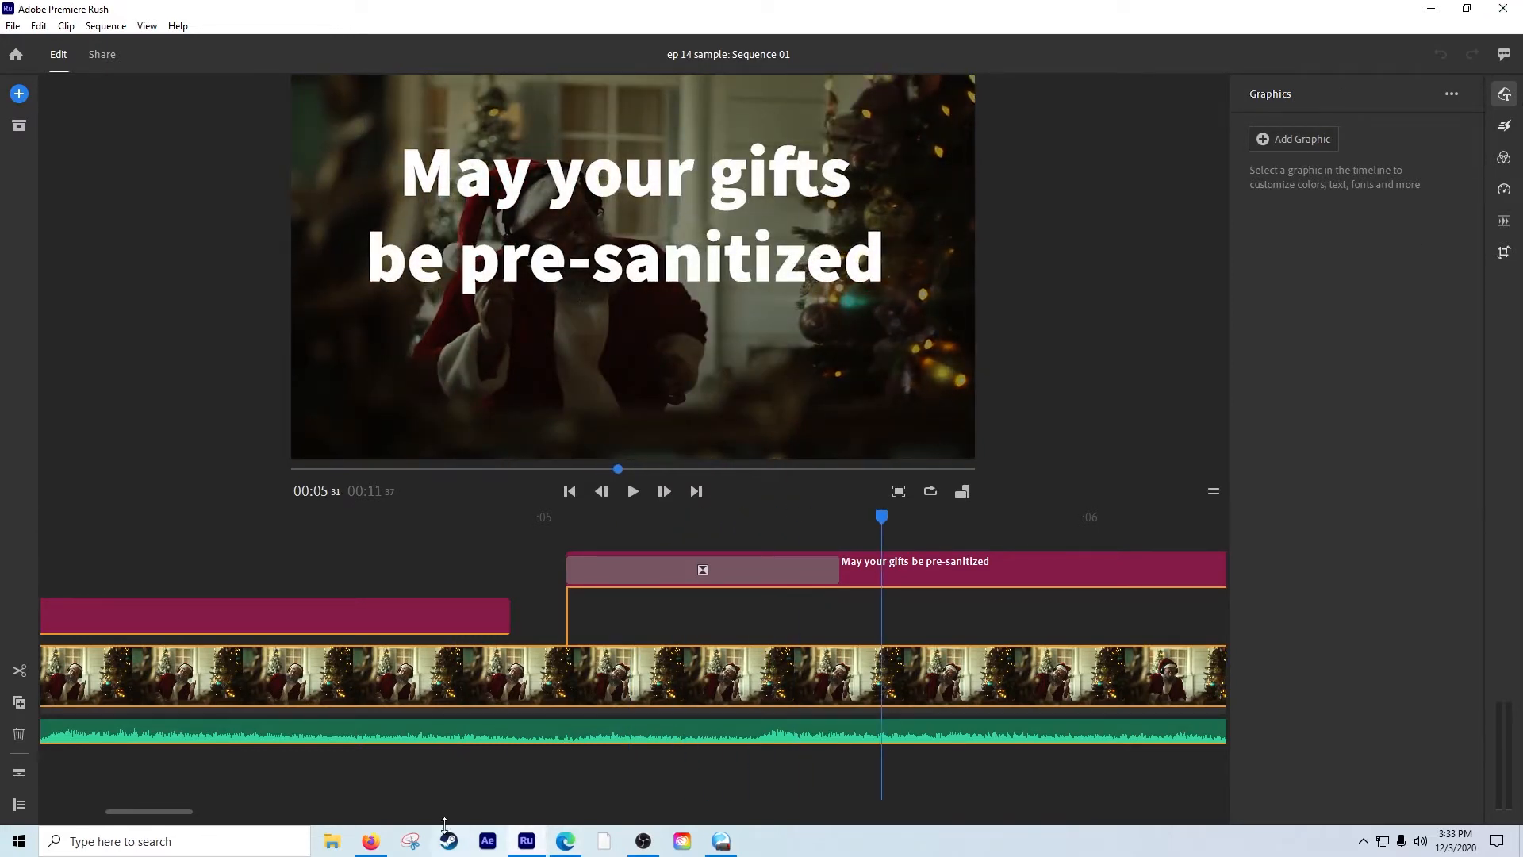
Inspect the transition settings of the "May your gifts be pre-sanitized" closing dissolve and the "And your stocking stuffed with toliet paper" opening dissolve.
scroll(184, 811, right, 10)
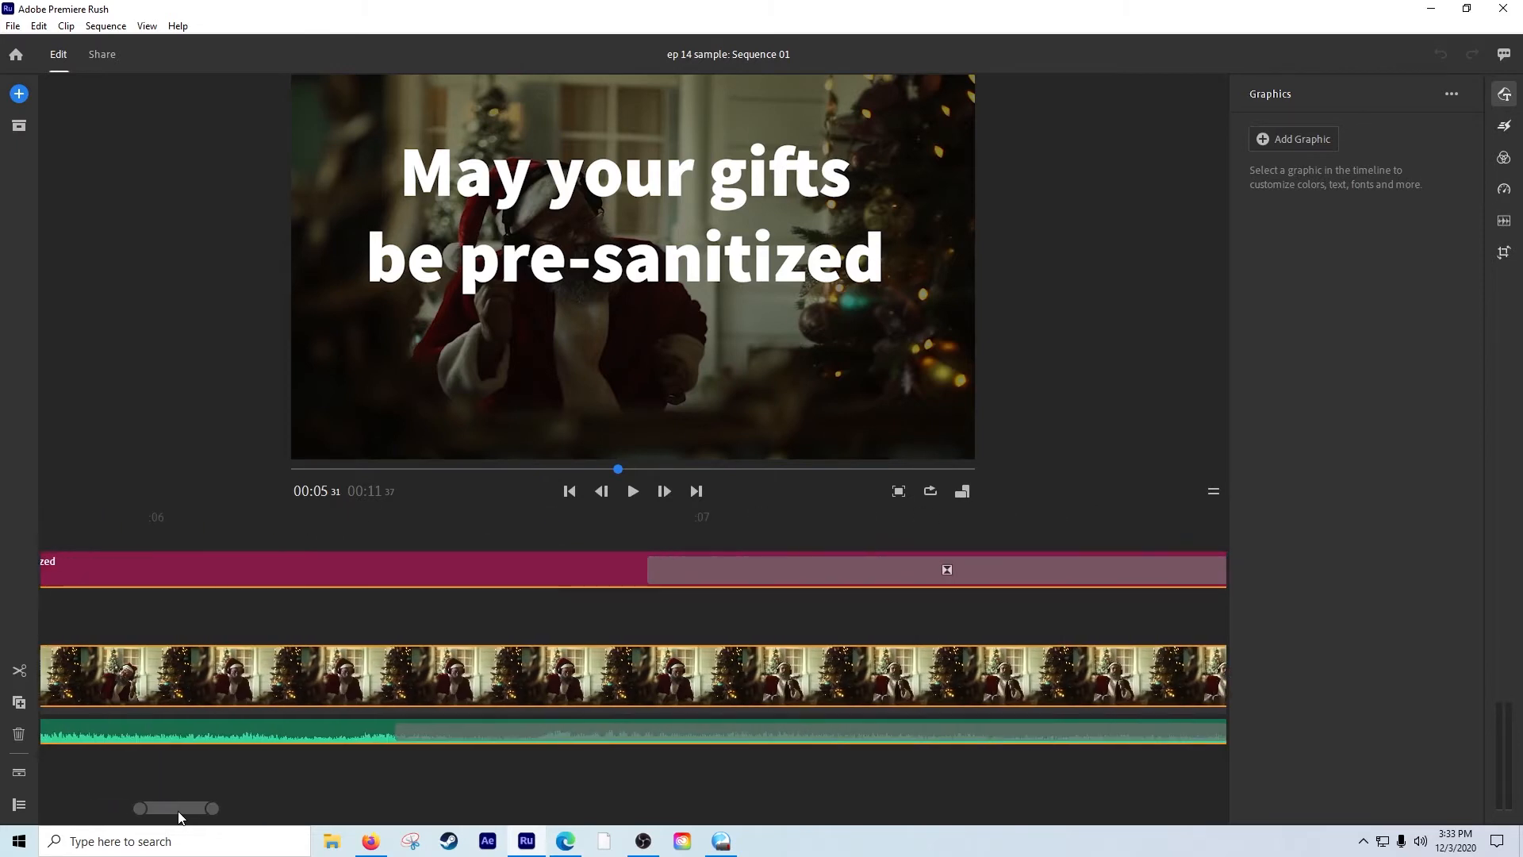
drag(178, 811, 182, 812)
click(645, 566)
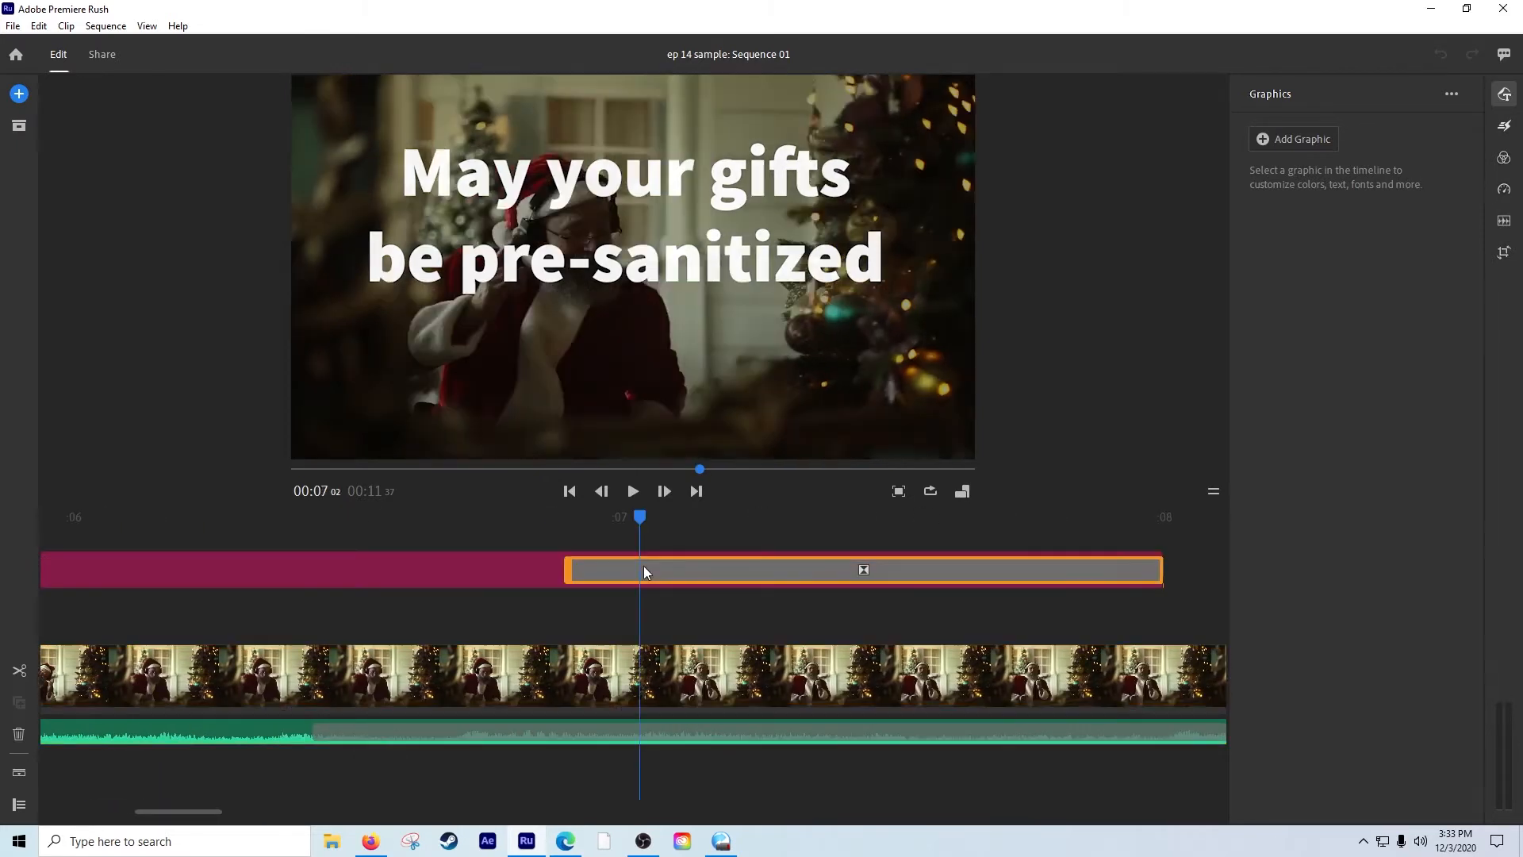
click(1505, 131)
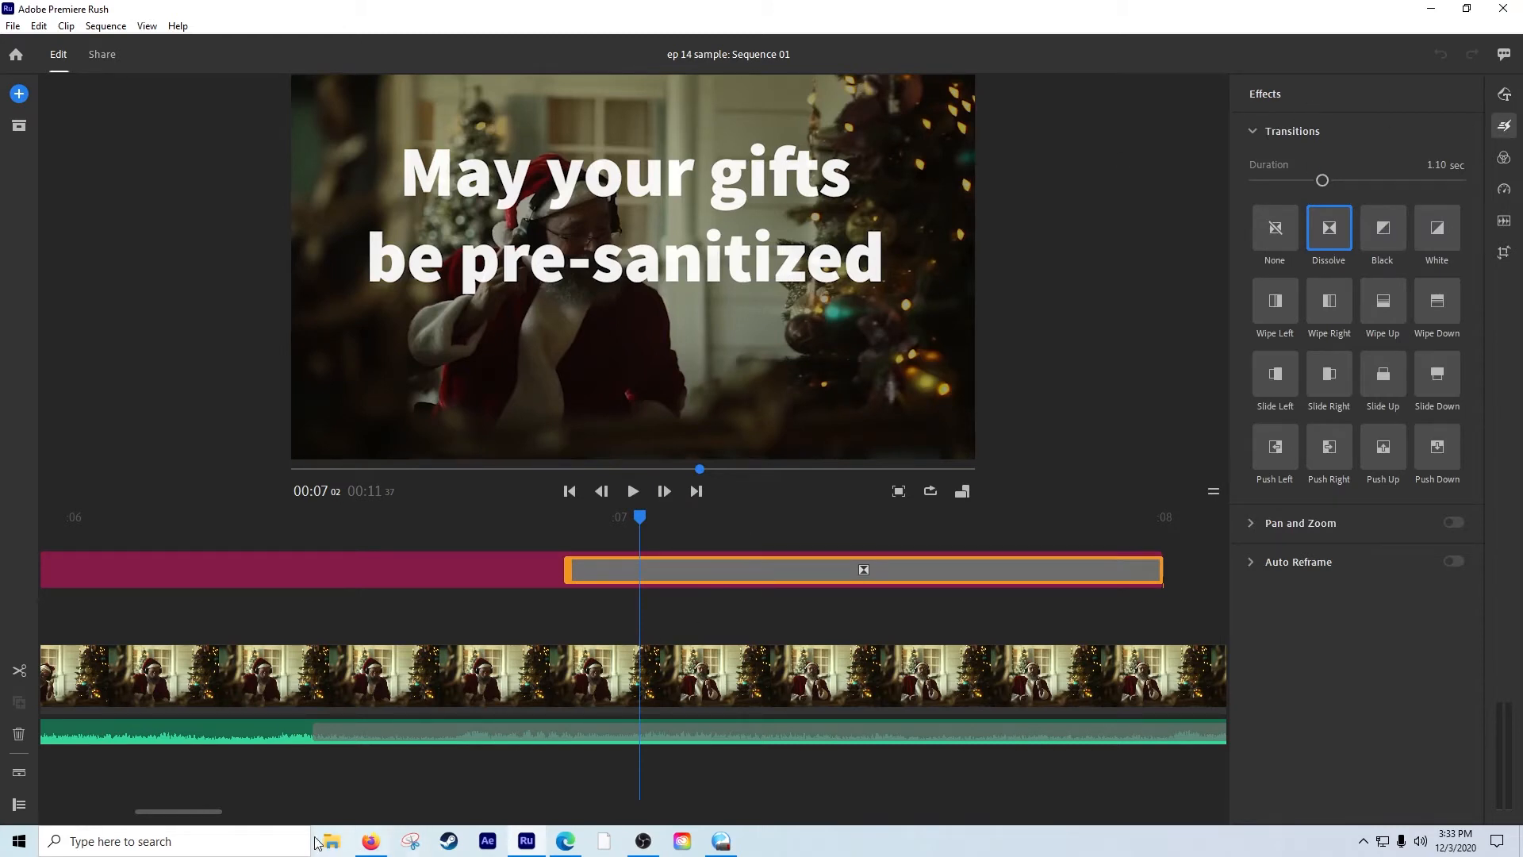
drag(179, 809, 227, 810)
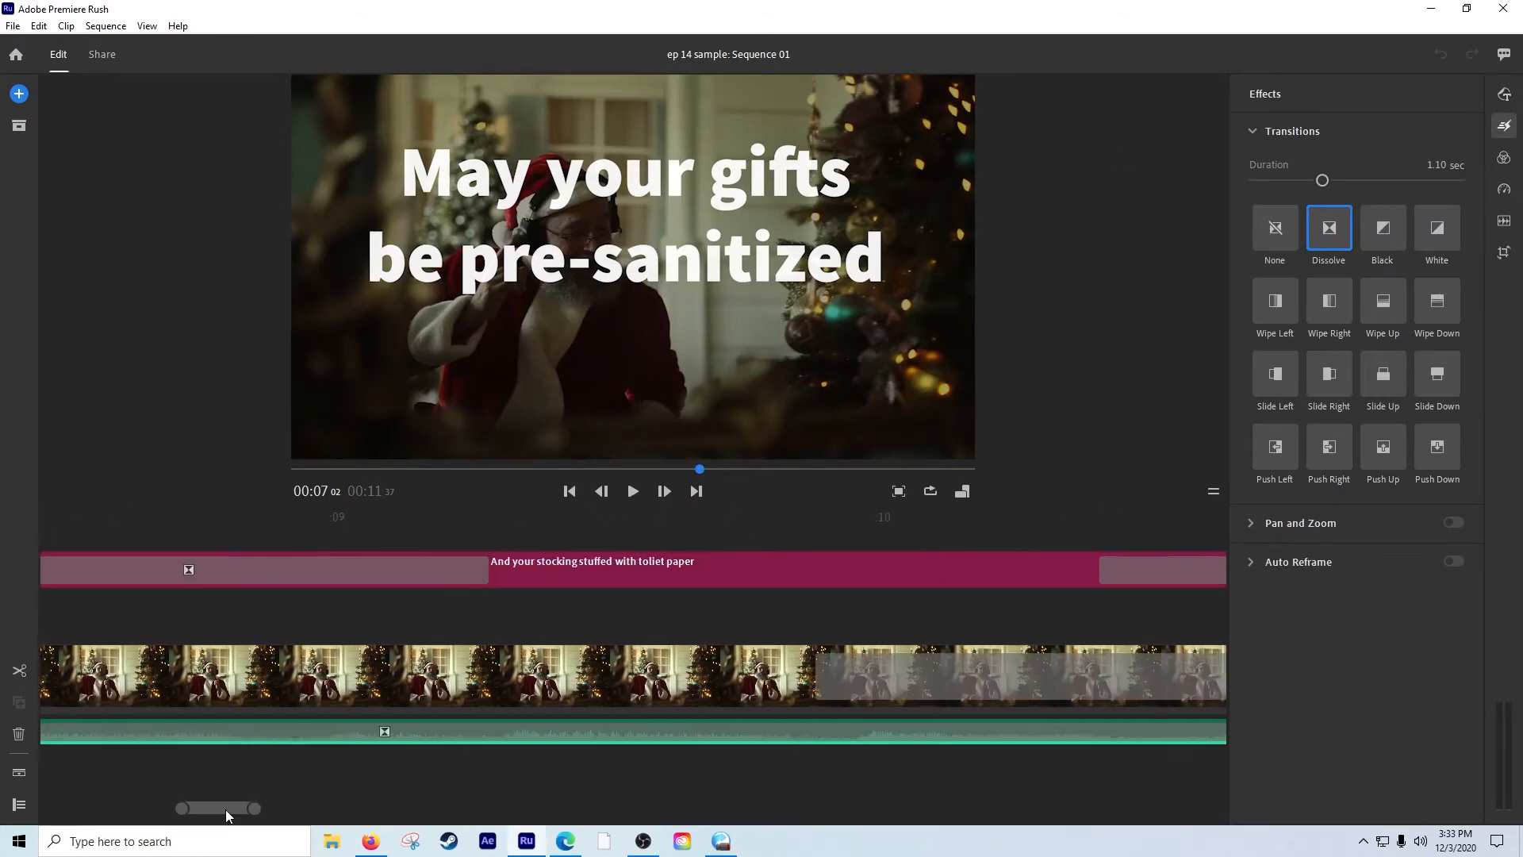
click(316, 572)
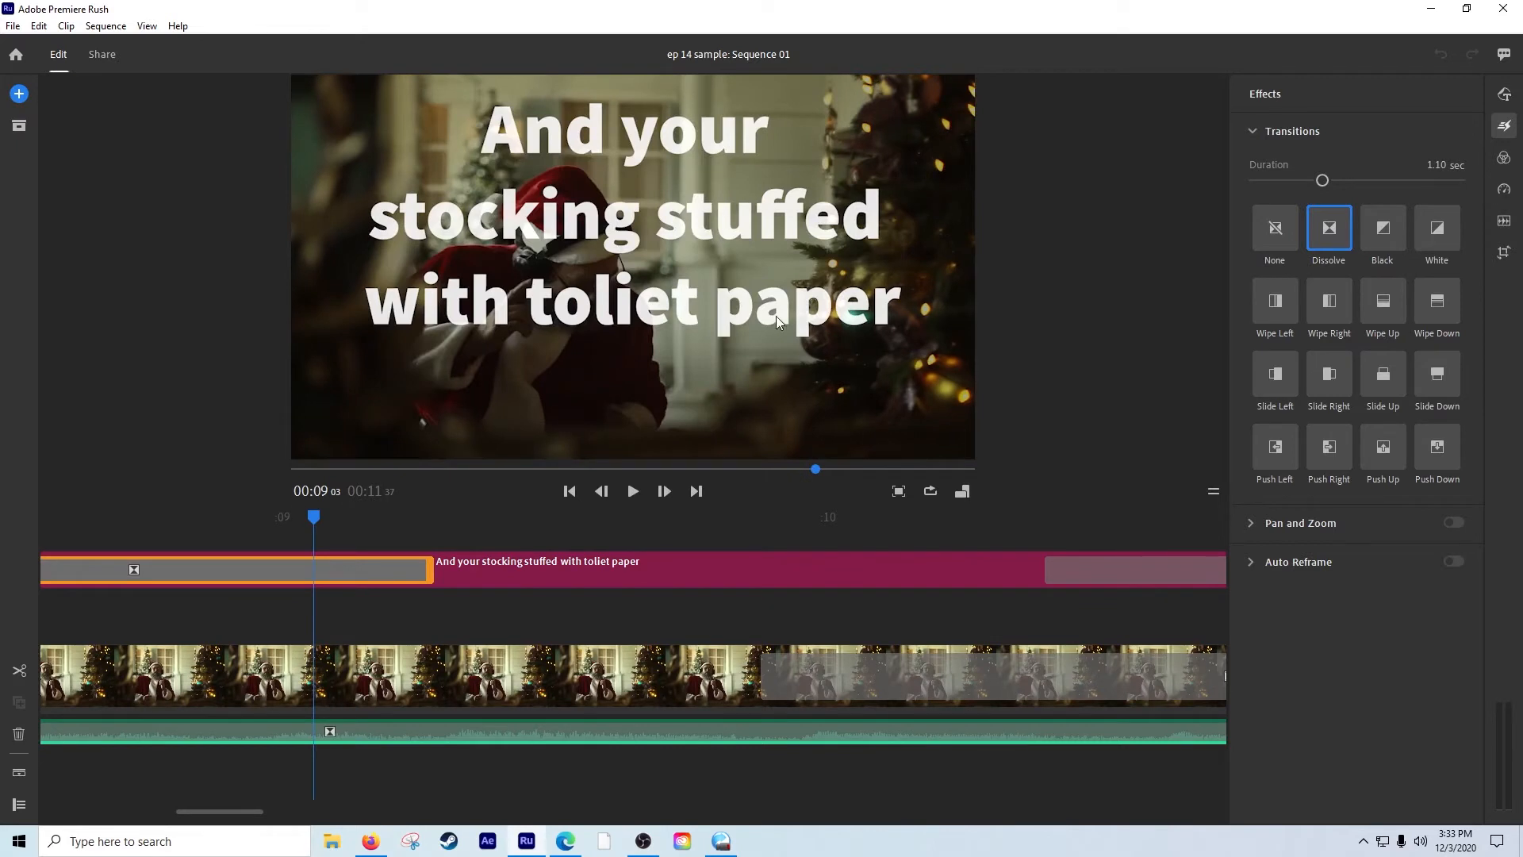
Inspect the Santa clip's closing dissolve and preview the fade-out at about 11 seconds.
drag(197, 807, 217, 807)
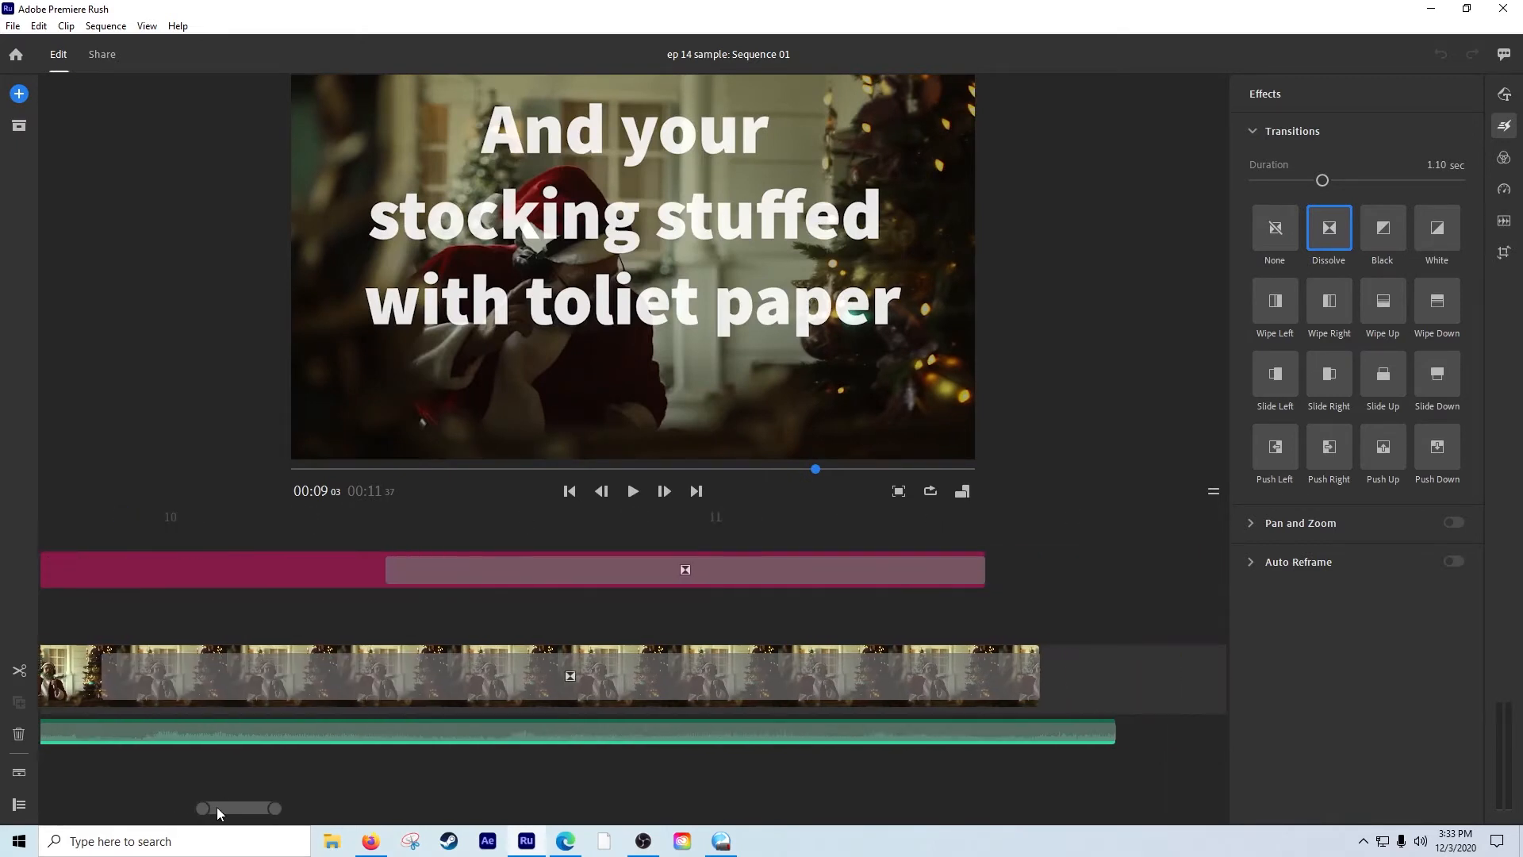
click(331, 688)
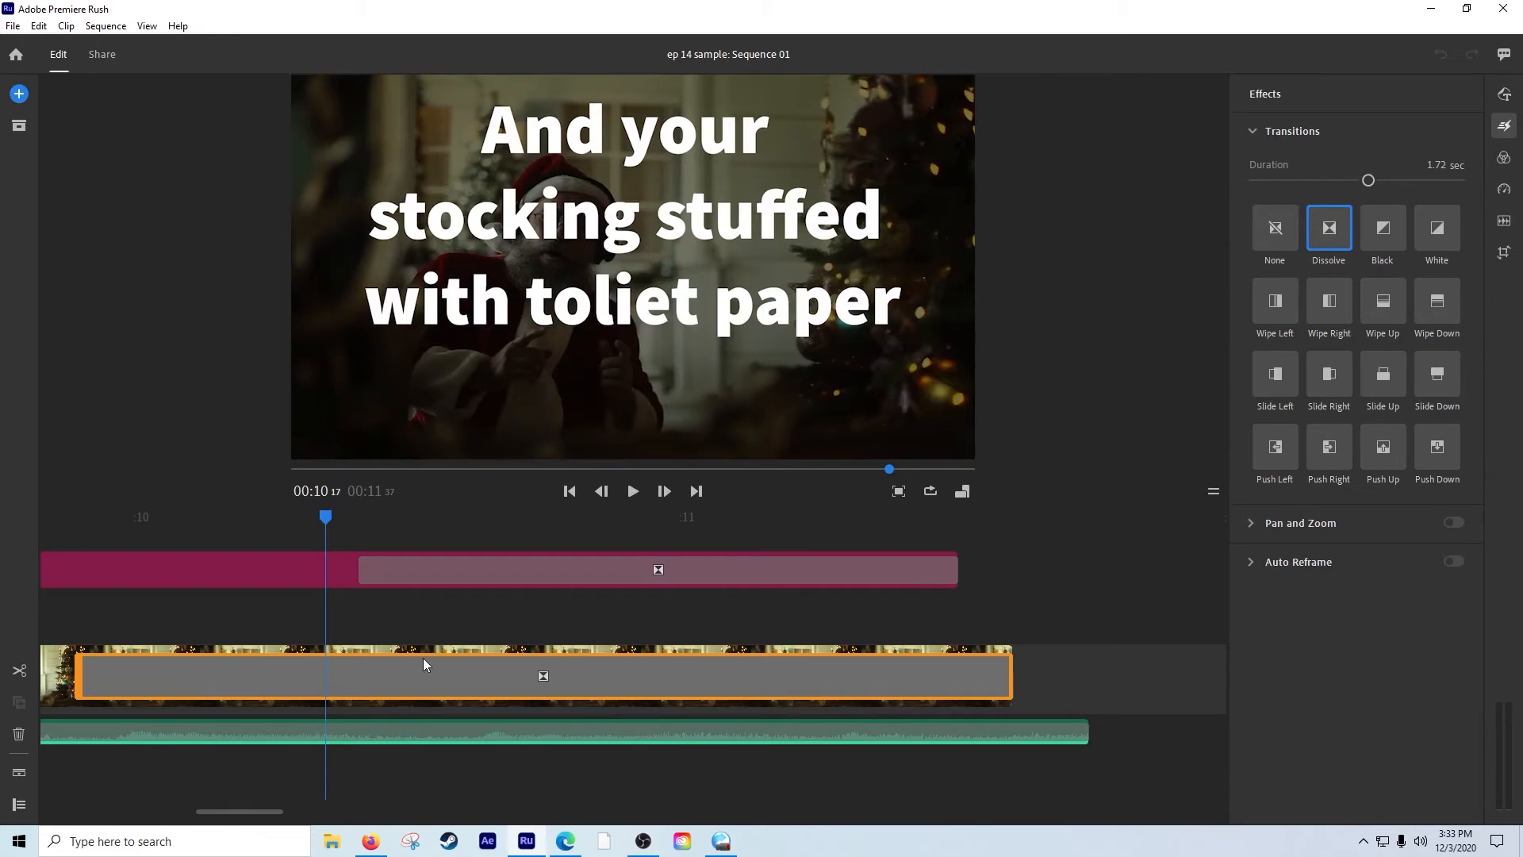
drag(703, 526, 794, 541)
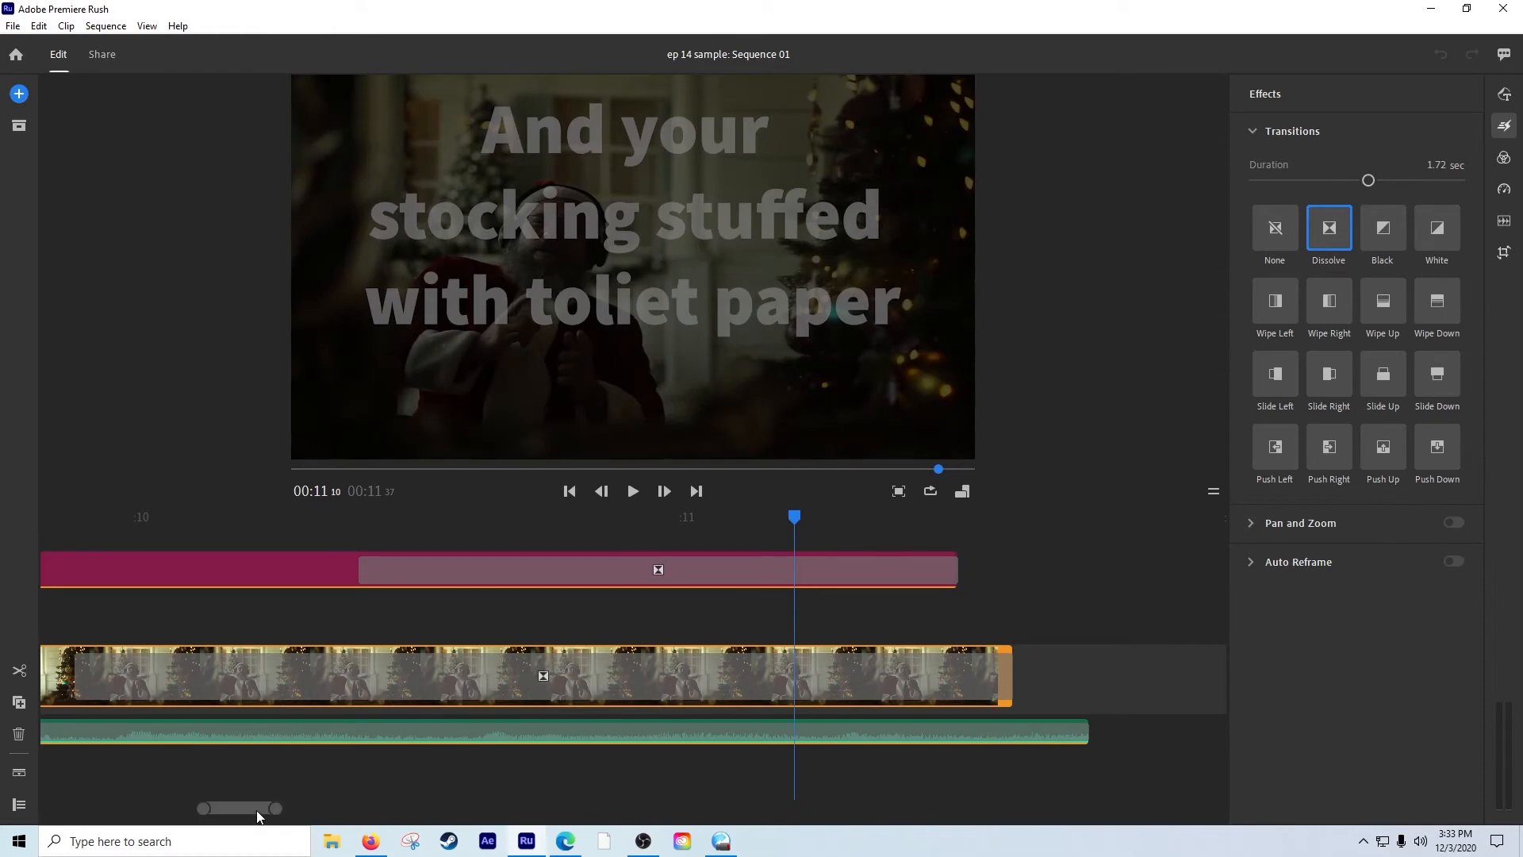
drag(256, 810, 87, 809)
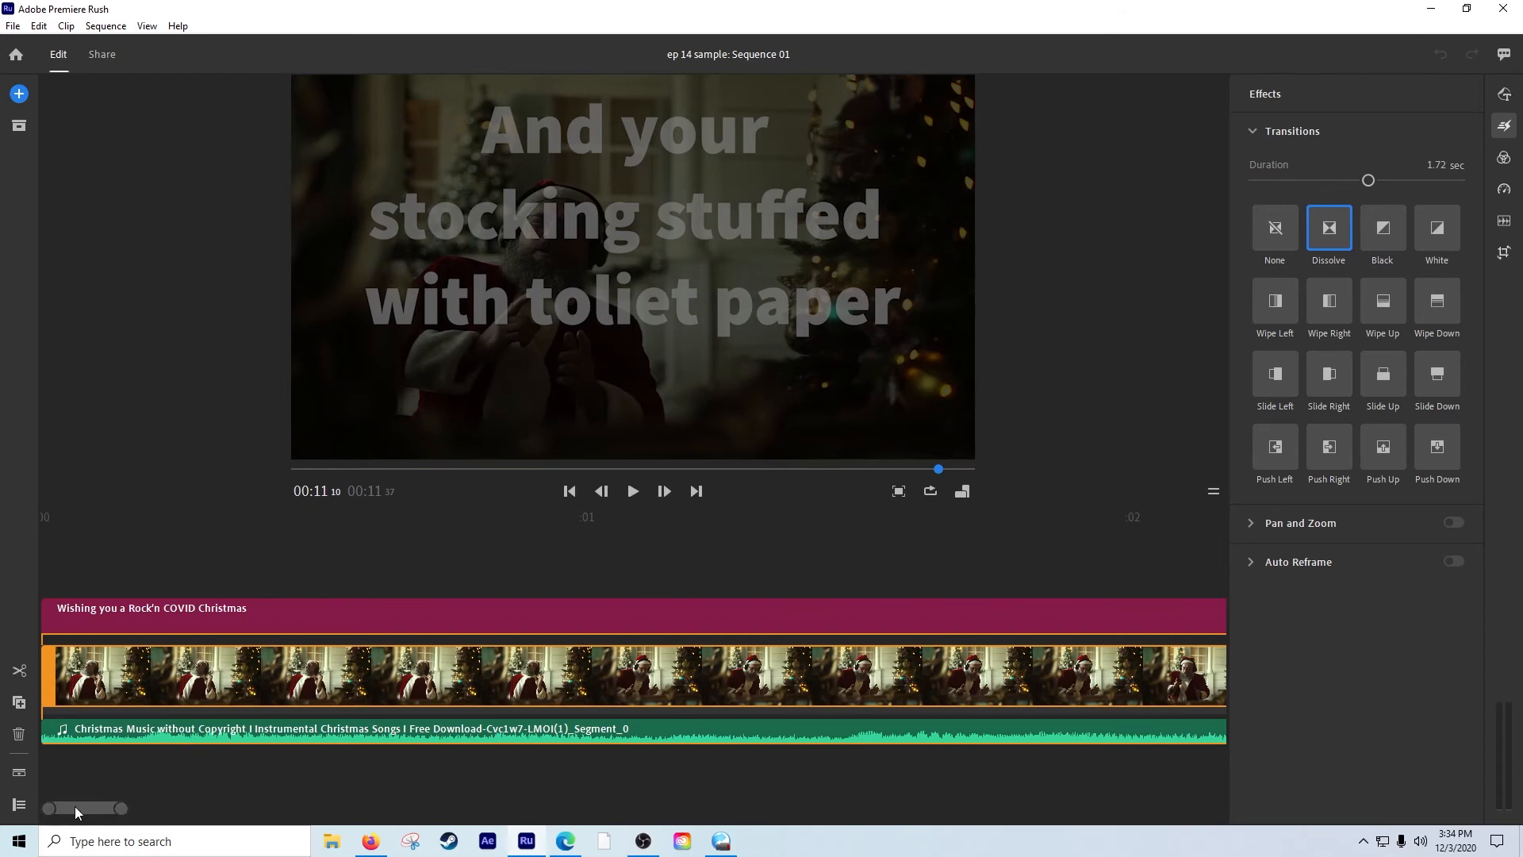
drag(74, 806, 222, 806)
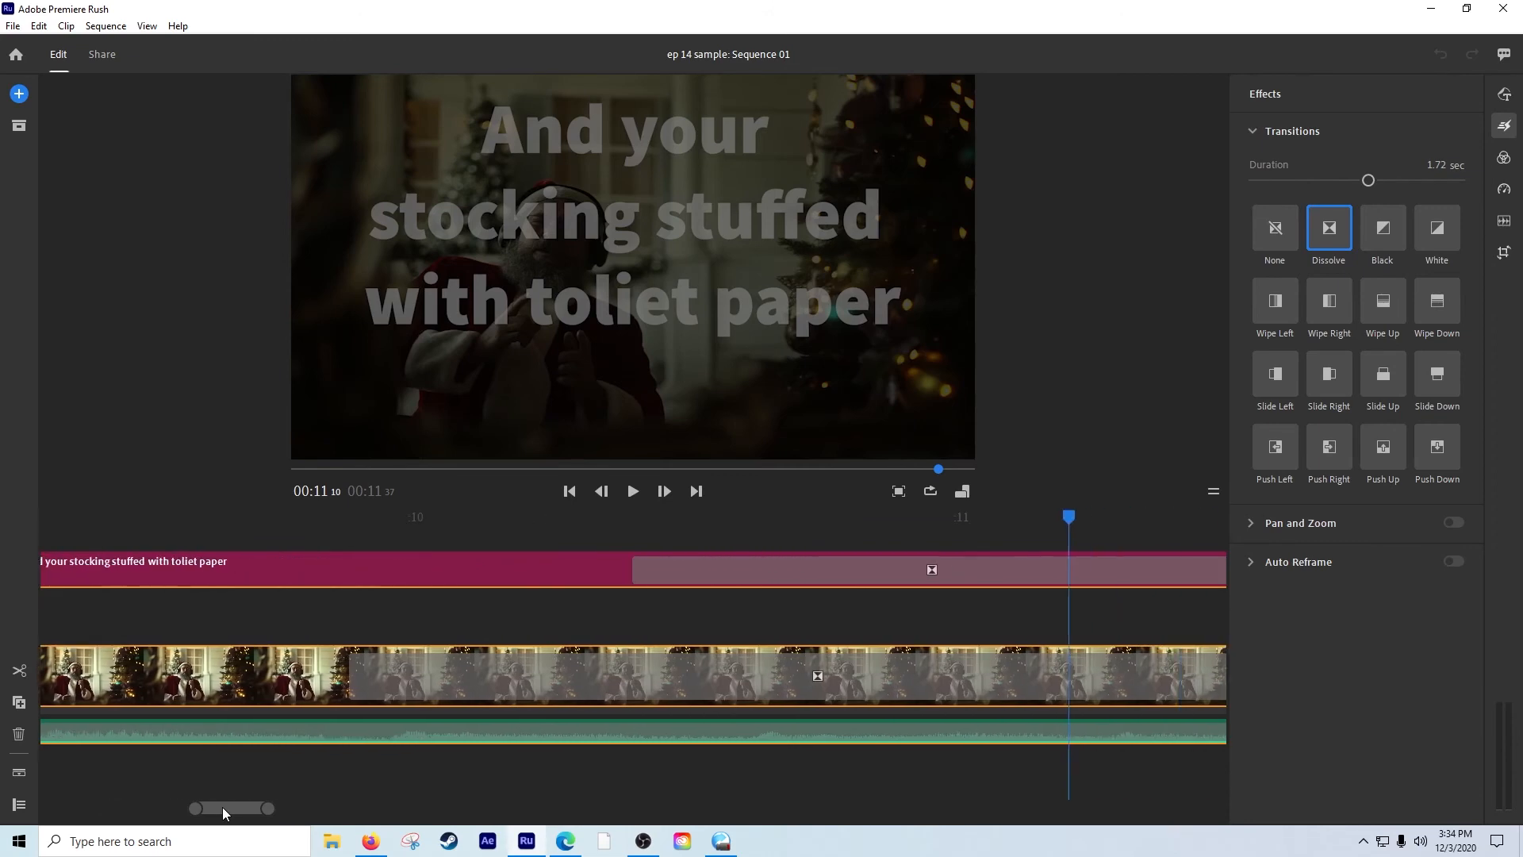